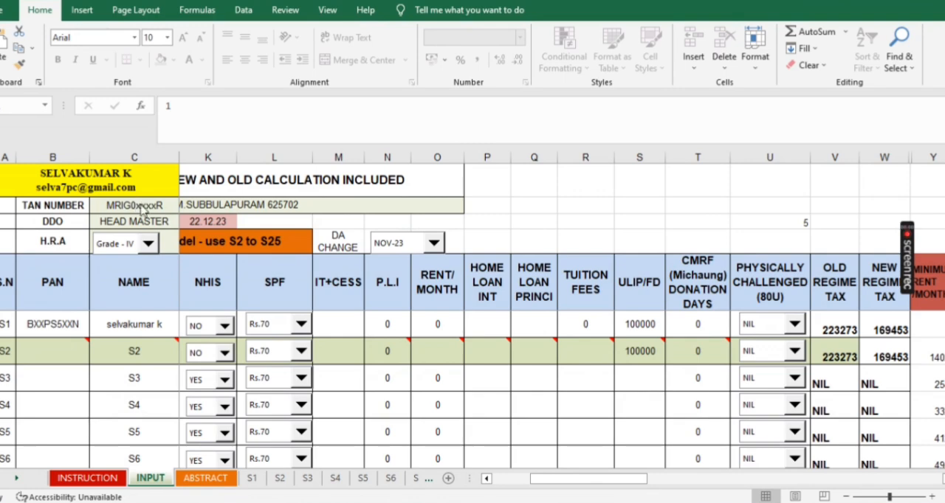
- Replace the TAN number in the office details with the new office TAN
{"action": "left_click", "coordinate": [133, 208]}
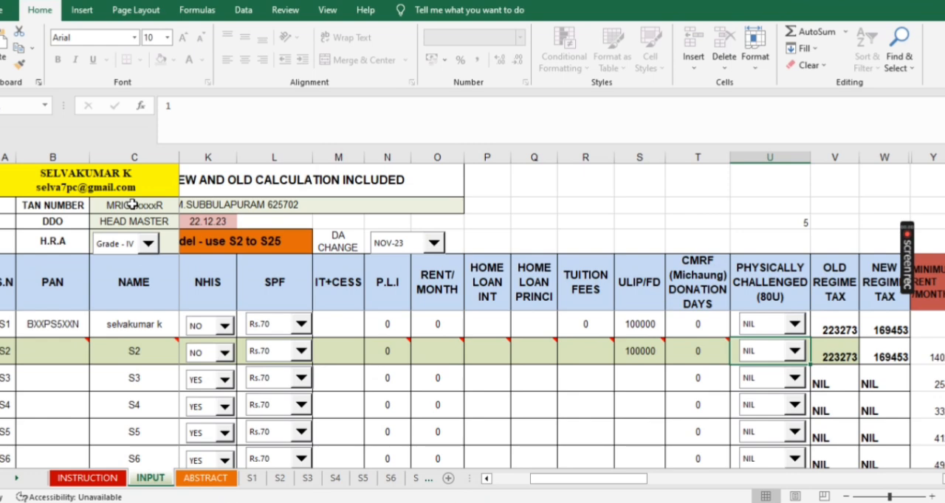
{"action": "left_click", "coordinate": [132, 205]}
{"action": "double_click", "coordinate": [409, 126]}
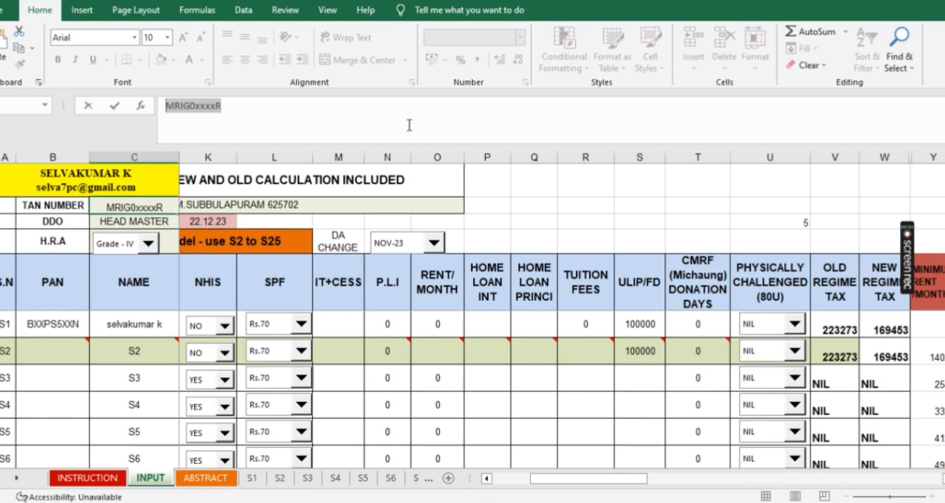
{"action": "key", "text": "BackSpace"}
{"action": "type", "text": "CHEG"}
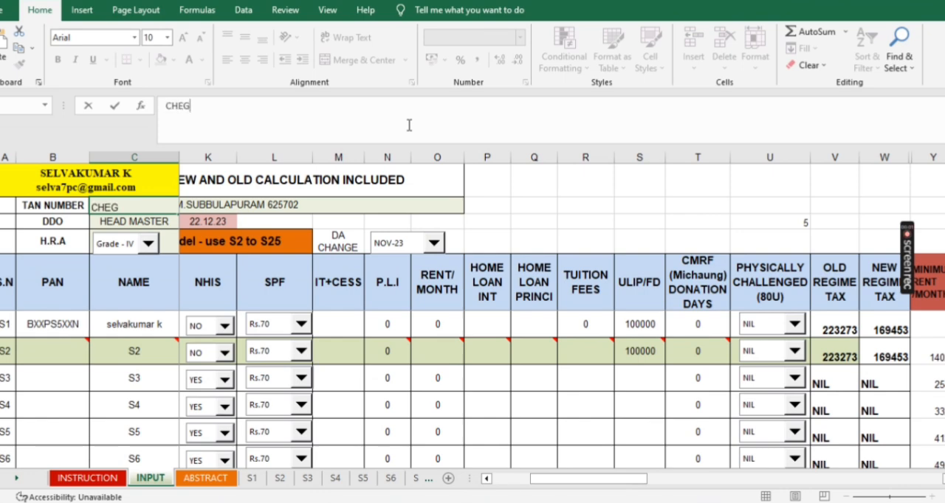
{"action": "type", "text": "9876G"}
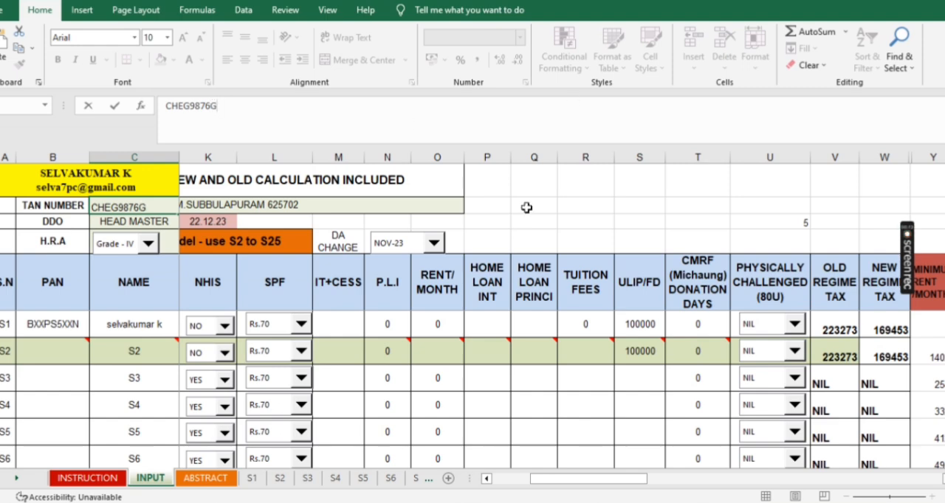
{"action": "left_click", "coordinate": [279, 220]}
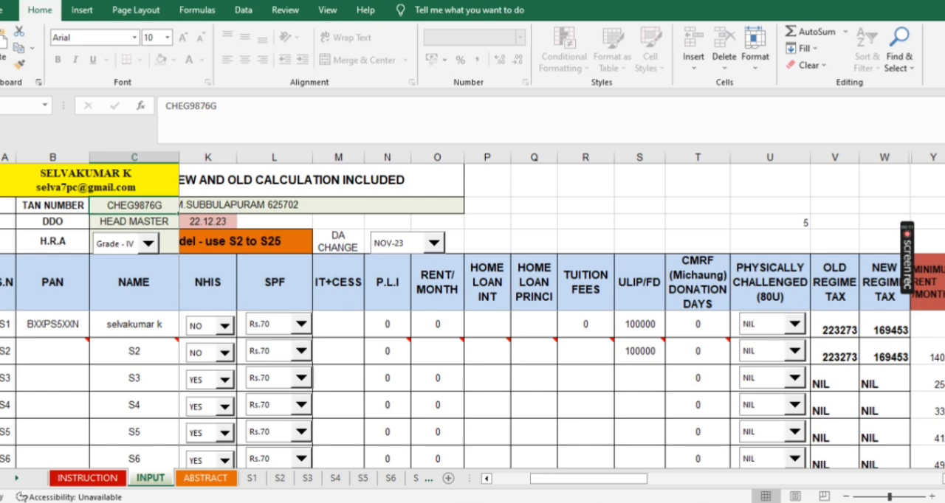
- Check the school/office name, DDO name and profession tax entries in the office details
{"action": "left_click_drag", "start_coordinate": [553, 488], "coordinate": [442, 499]}
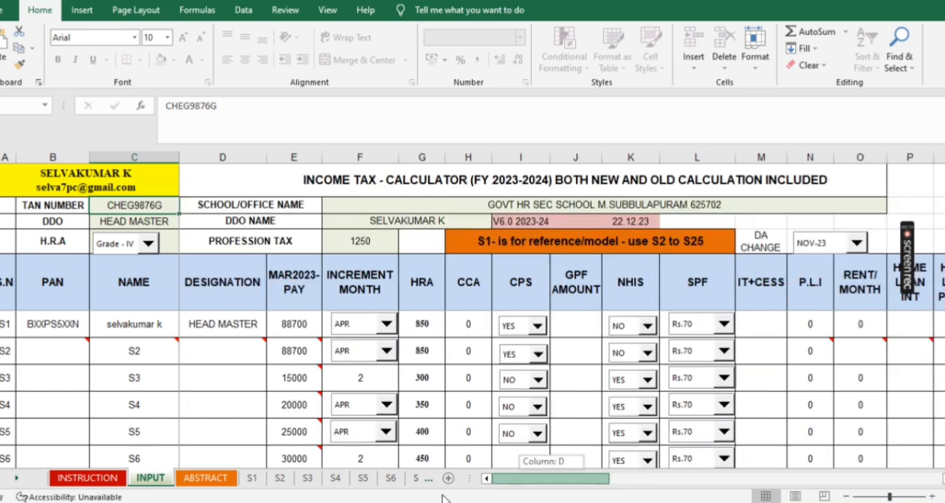
{"action": "double_click", "coordinate": [515, 206]}
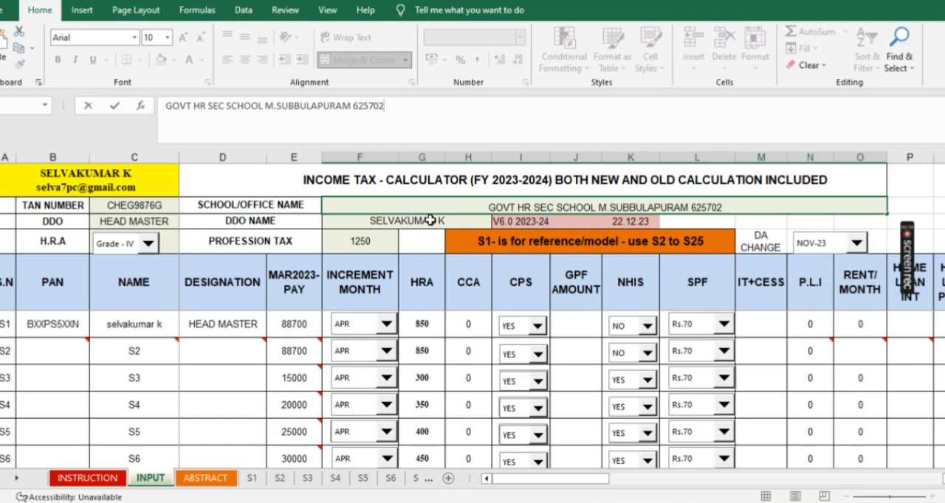
{"action": "key", "text": "Return"}
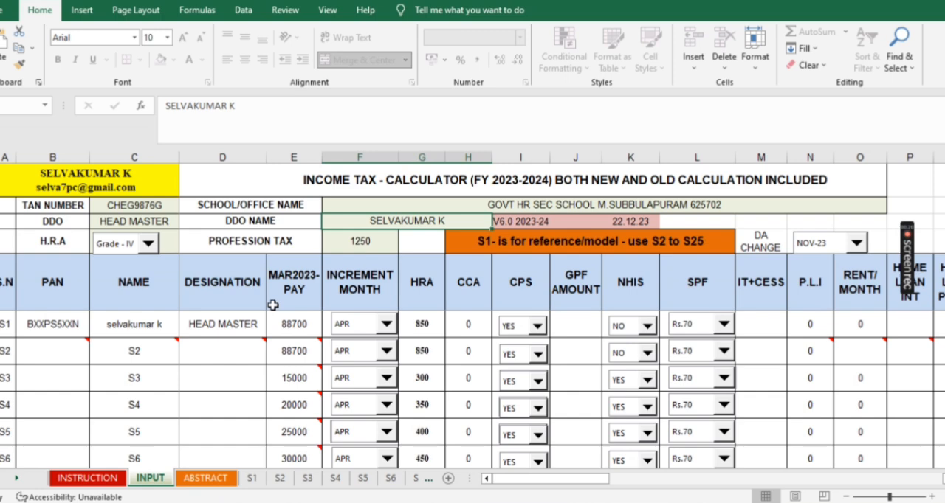
{"action": "left_click", "coordinate": [355, 240]}
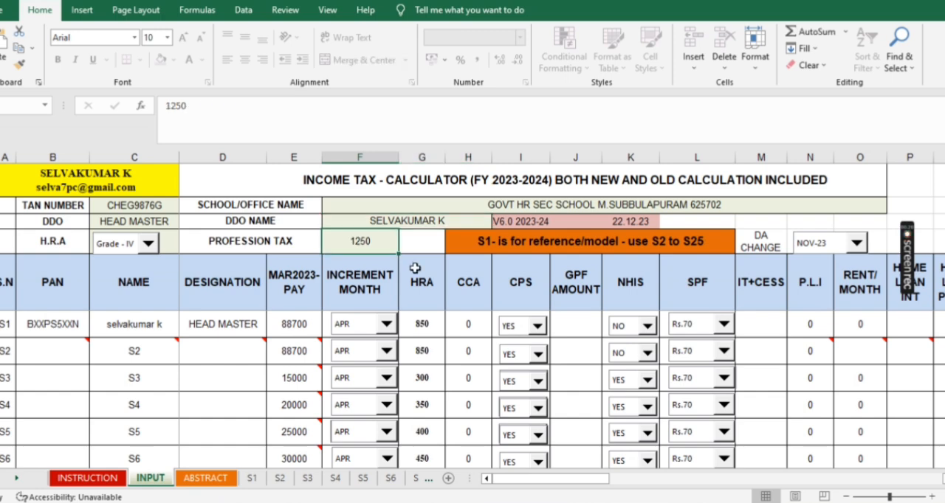
- Try H.R.A grades I(a) and I(b), and settle on Grade - II for the office
{"action": "left_click", "coordinate": [148, 246]}
{"action": "left_click", "coordinate": [118, 253]}
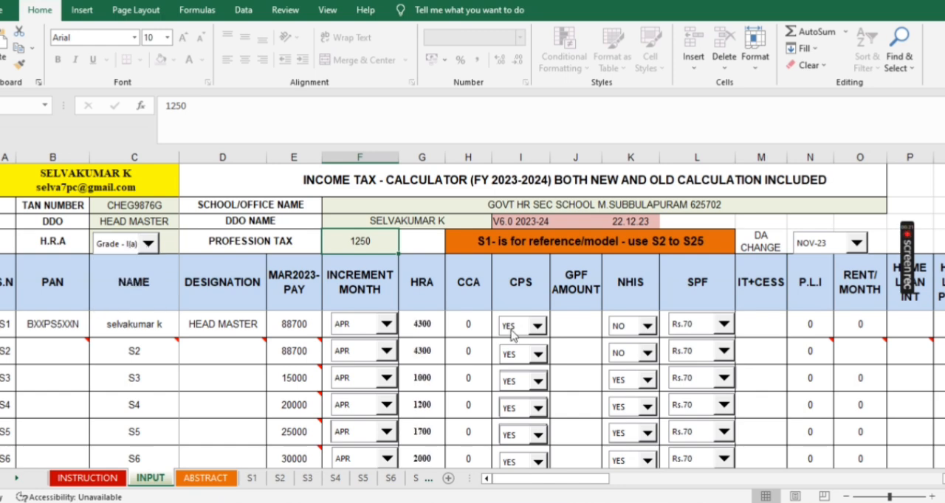
{"action": "left_click", "coordinate": [147, 244]}
{"action": "left_click", "coordinate": [132, 284]}
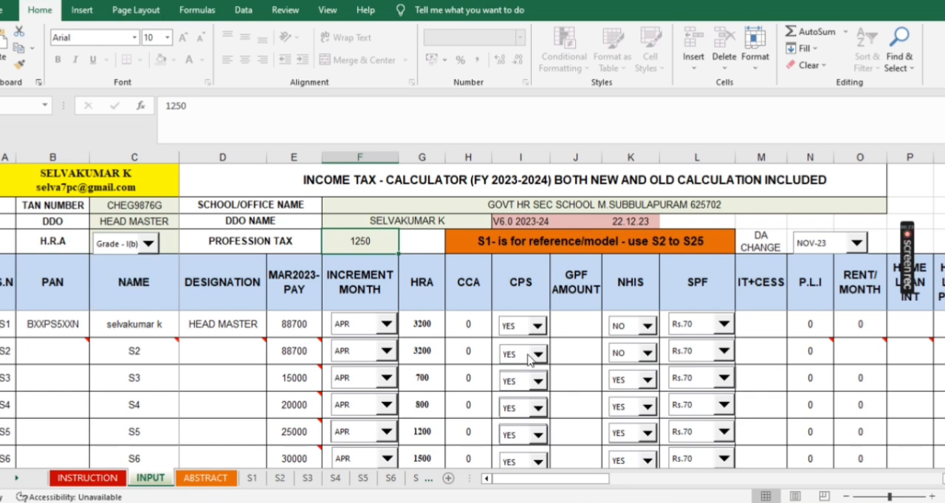
{"action": "key", "text": "Down"}
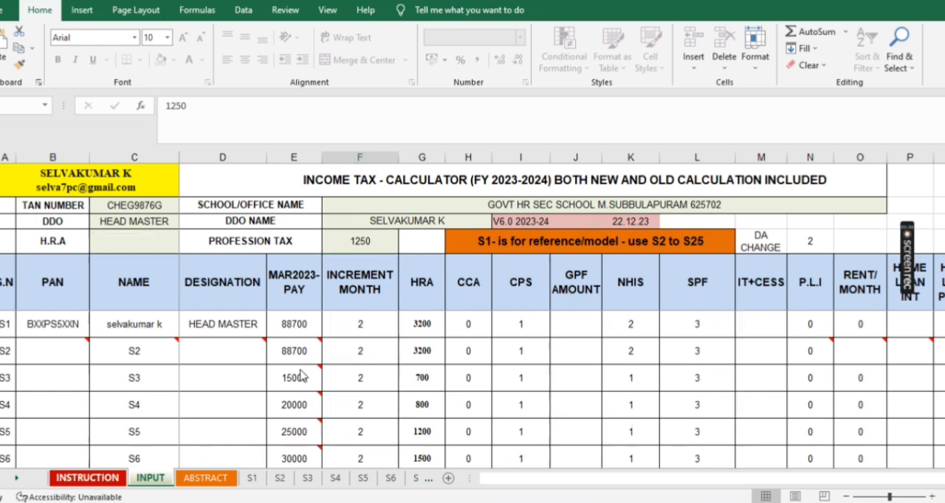
- Read the one-time and individual entry guidelines on the INSTRUCTION sheet
{"action": "left_click", "coordinate": [88, 479]}
{"action": "scroll", "coordinate": [308, 366], "scroll_direction": "down", "scroll_amount": 5}
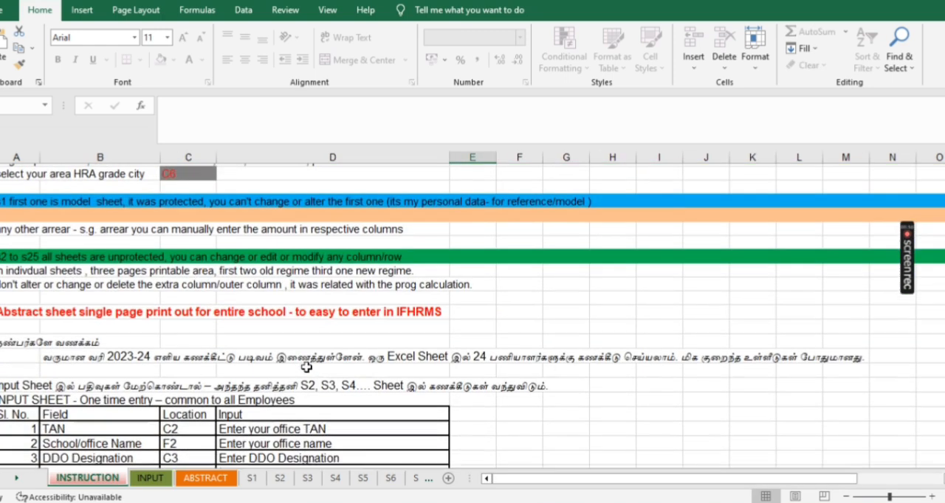
{"action": "scroll", "coordinate": [307, 367], "scroll_direction": "down", "scroll_amount": 4}
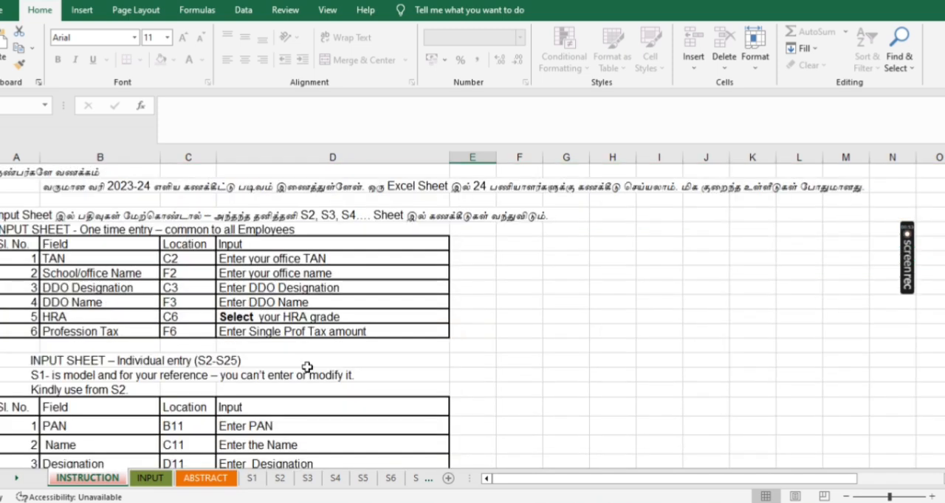
{"action": "scroll", "coordinate": [307, 367], "scroll_direction": "down", "scroll_amount": 1}
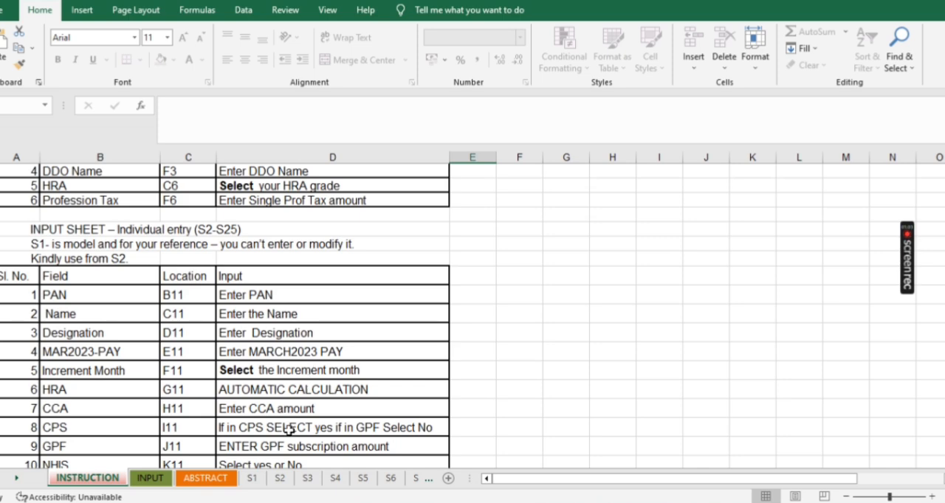
- Enter the employee's PAN in row S2 of the INPUT sheet
{"action": "left_click", "coordinate": [164, 481]}
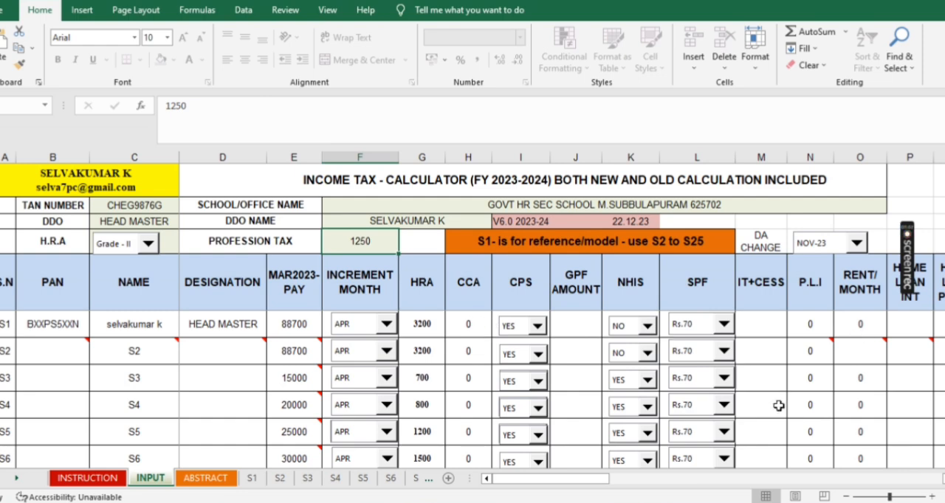
{"action": "left_click", "coordinate": [29, 350]}
{"action": "mouse_move", "coordinate": [243, 362]}
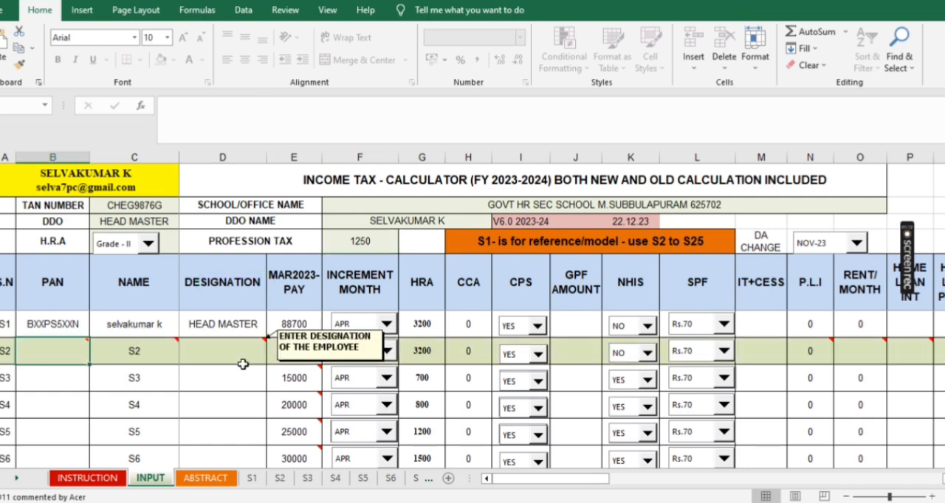
{"action": "type", "text": "ABCD"}
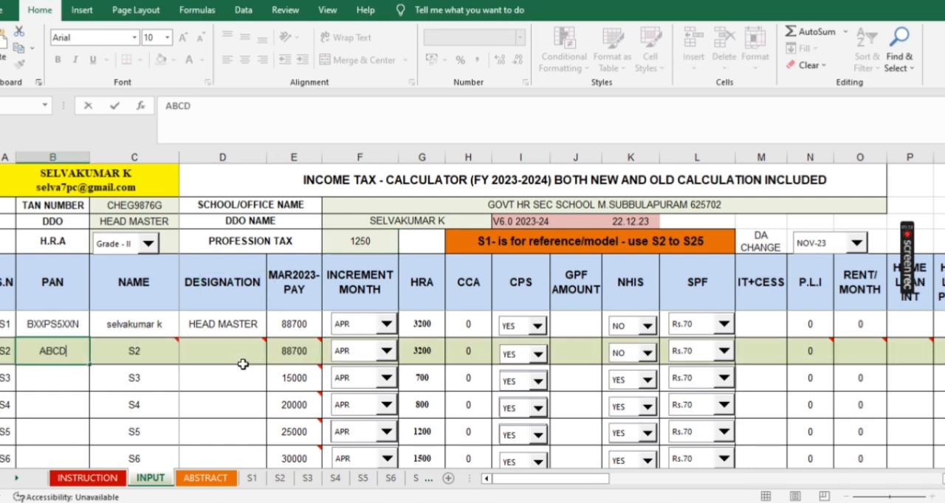
{"action": "type", "text": "0989D"}
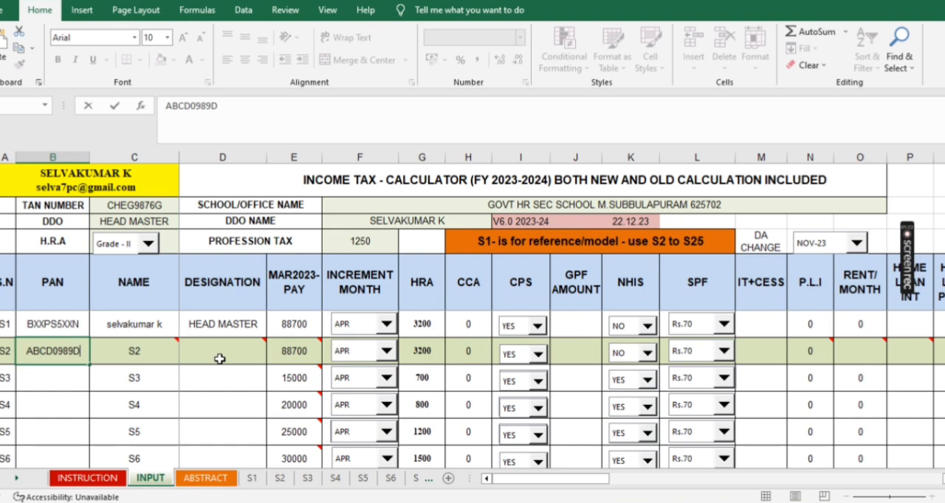
- Replace the placeholder name in row S2 with the employee's name
{"action": "left_click", "coordinate": [149, 354]}
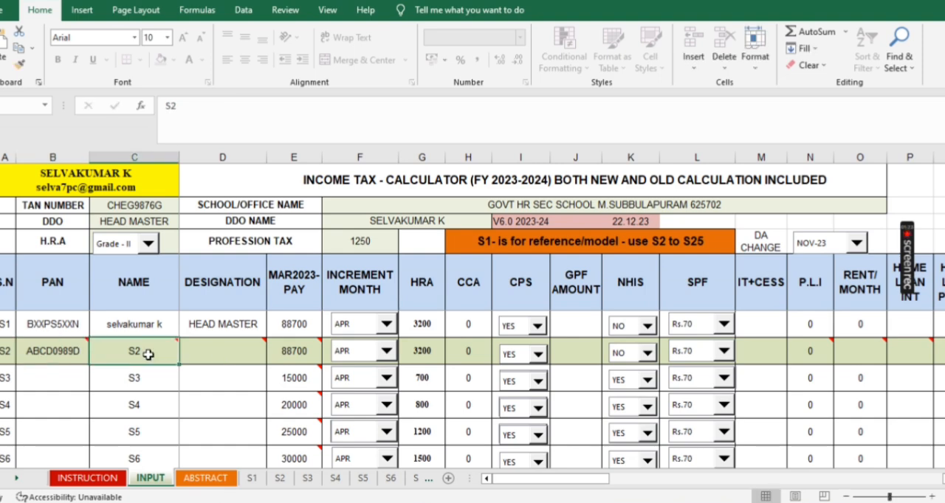
{"action": "key", "text": "BackSpace"}
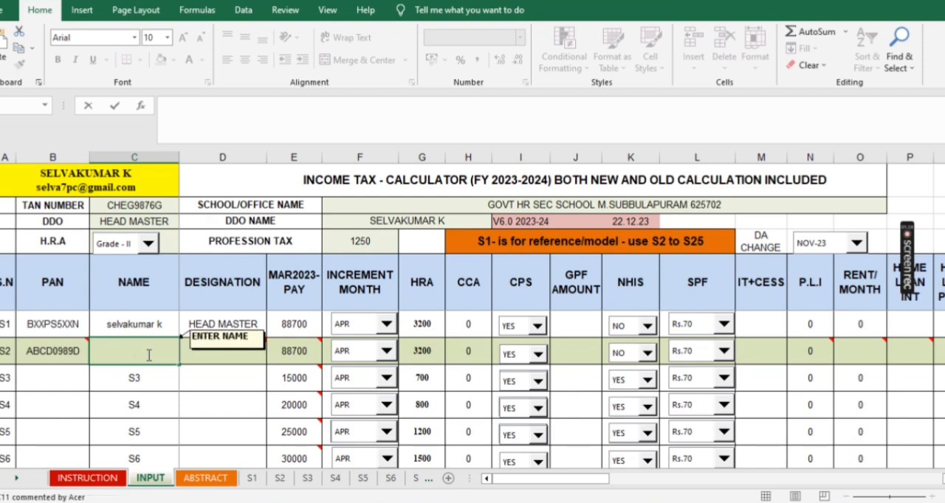
{"action": "type", "text": "RAJ"}
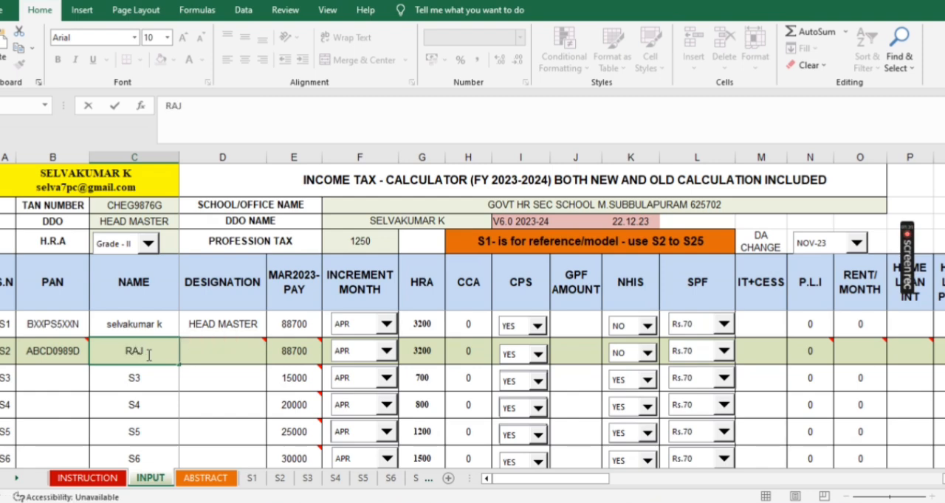
{"action": "type", "text": "AAN"}
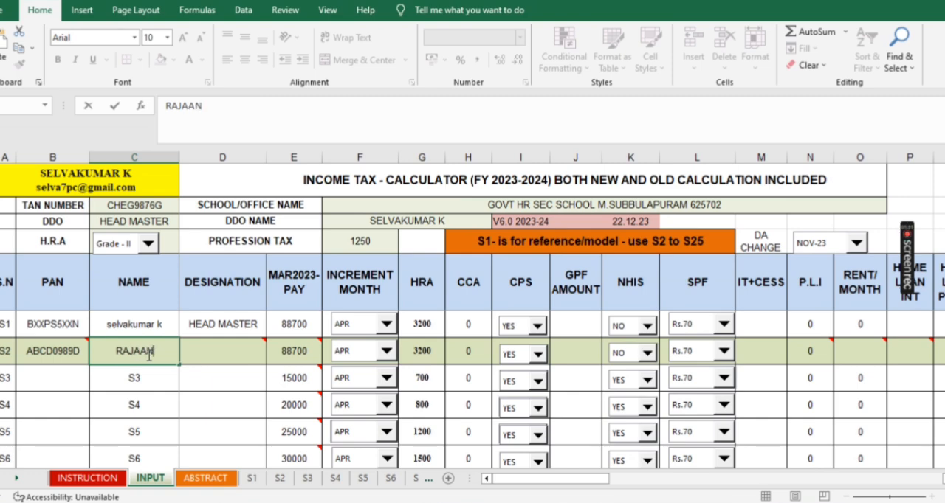
{"action": "key", "text": "BackSpace"}
{"action": "key", "text": "BackSpace"}
{"action": "key", "text": "BackSpace"}
{"action": "key", "text": "BackSpace"}
{"action": "key", "text": "BackSpace"}
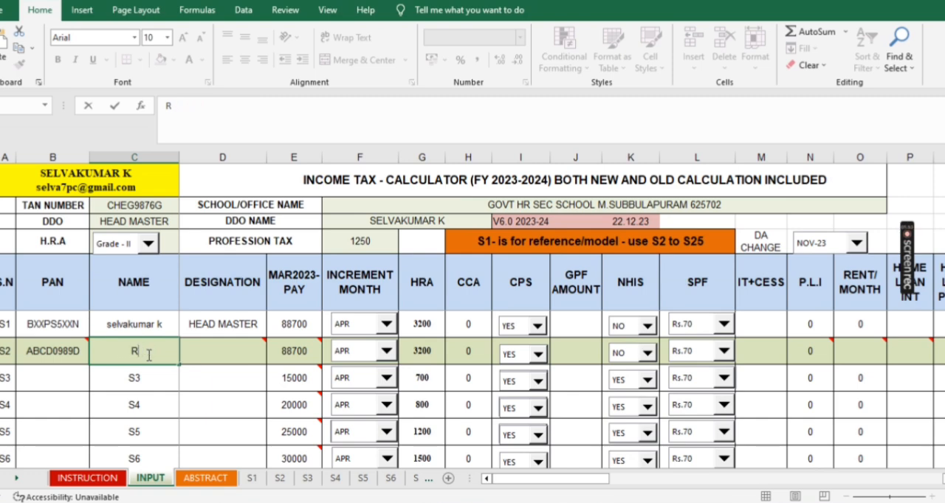
{"action": "type", "text": "AJA"}
{"action": "key", "text": "BackSpace"}
{"action": "key", "text": "BackSpace"}
{"action": "type", "text": "JARAJAN"}
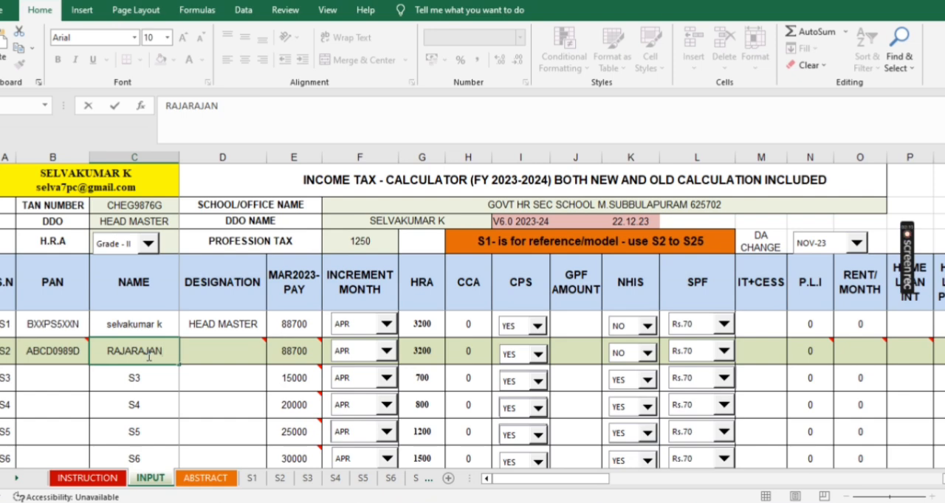
- Enter PG ASST as the designation of the employee in row S2
{"action": "left_click", "coordinate": [238, 351]}
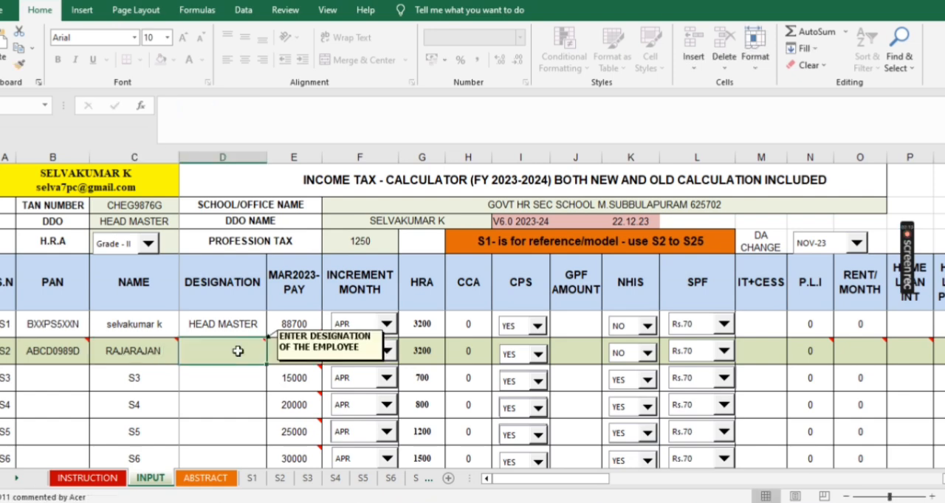
{"action": "type", "text": "PG"}
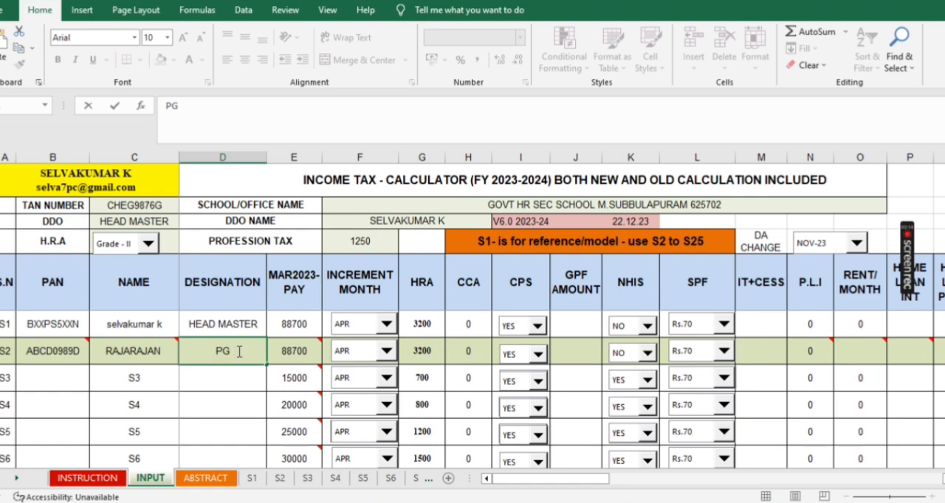
{"action": "type", "text": " ASST"}
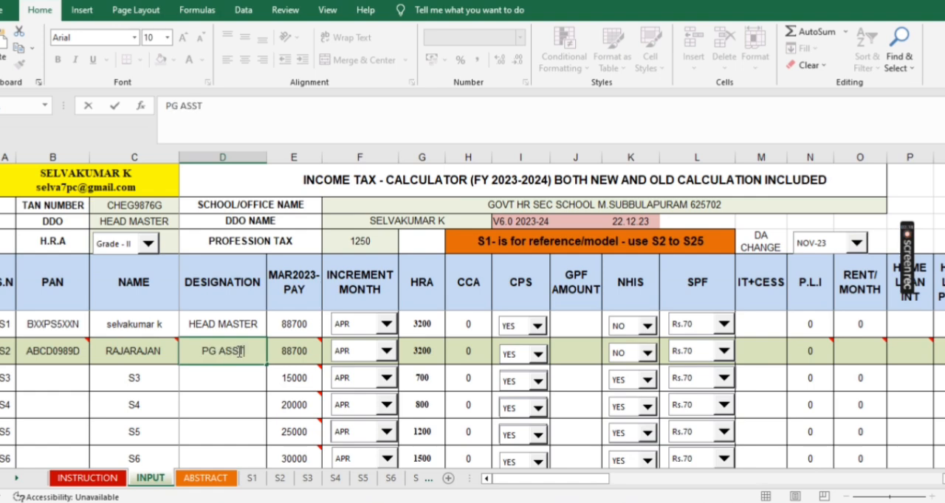
- Set the March 2023 pay in row S2 to 77100 and choose APR as the increment month
{"action": "left_click", "coordinate": [310, 352]}
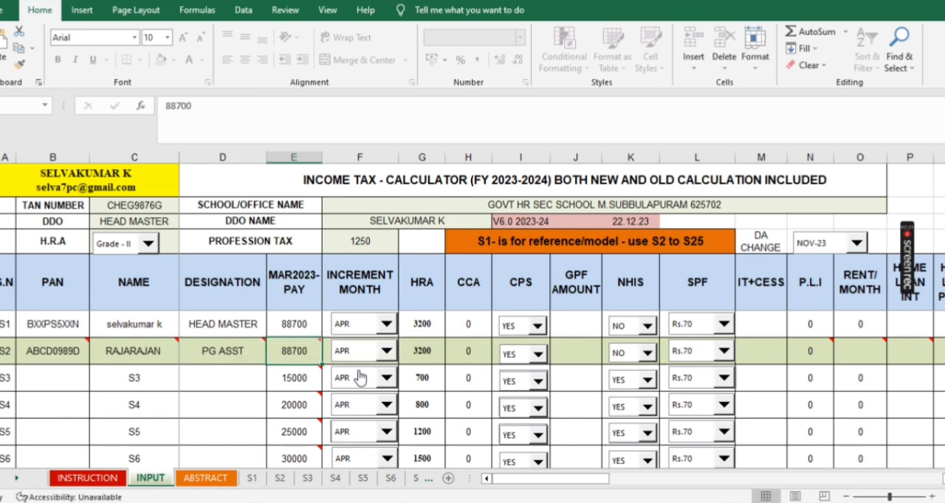
{"action": "type", "text": "77100"}
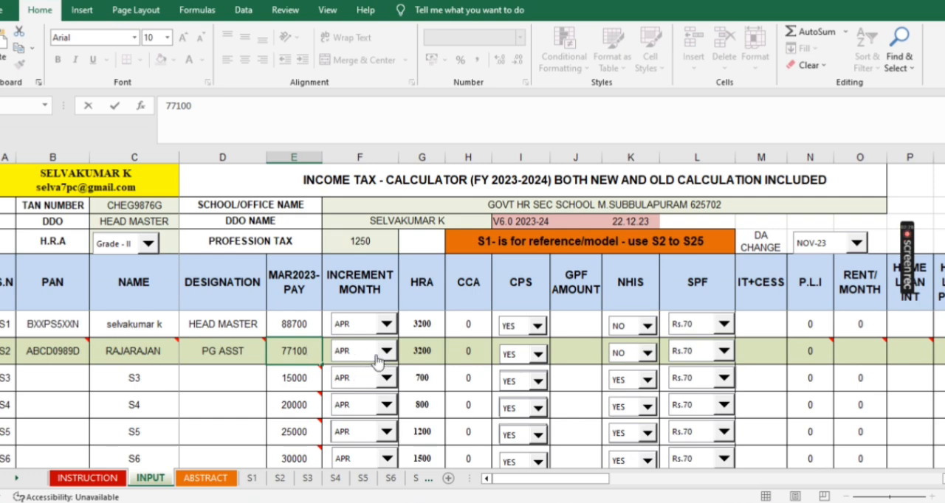
{"action": "left_click", "coordinate": [388, 356]}
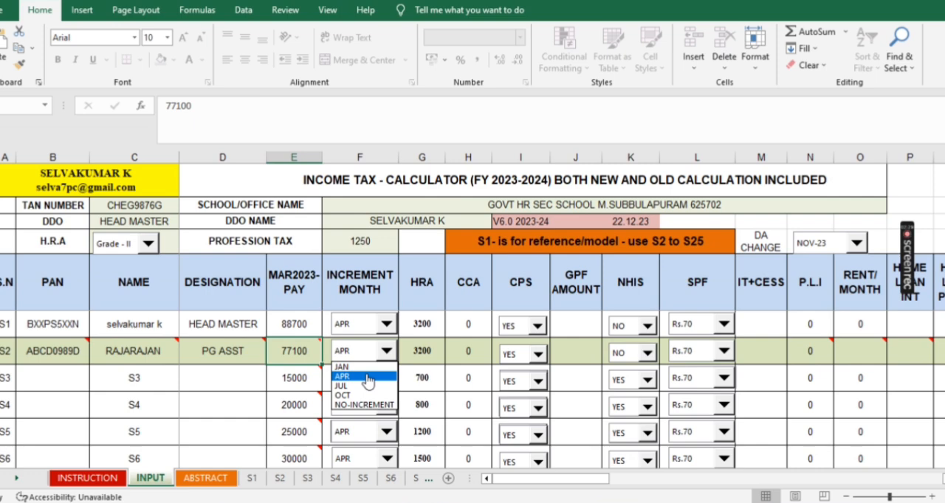
{"action": "left_click", "coordinate": [369, 378]}
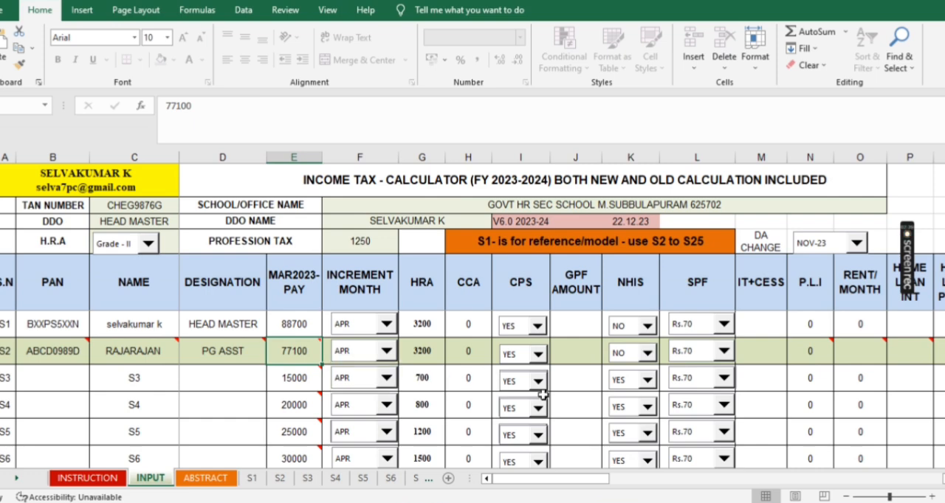
- Choose YES for both CPS and NHIS in row S2, and leave SPF at Rs.70
{"action": "left_click", "coordinate": [538, 357]}
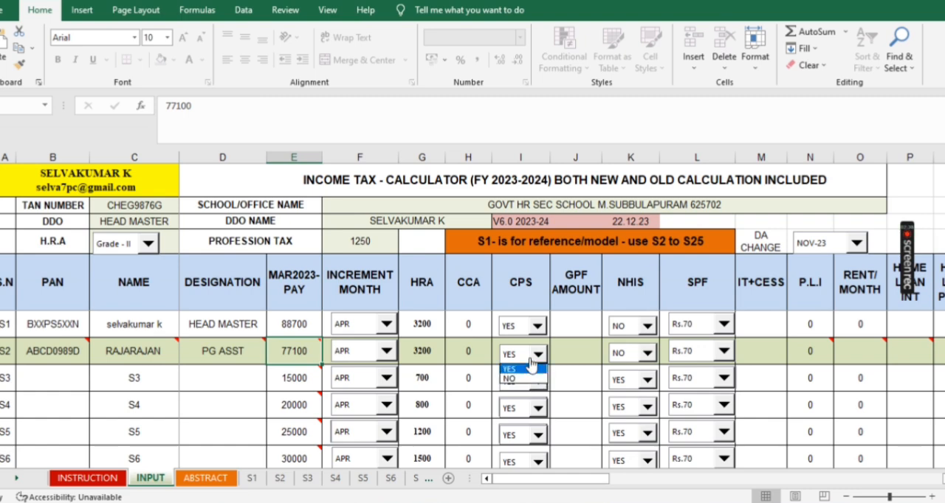
{"action": "left_click", "coordinate": [528, 370]}
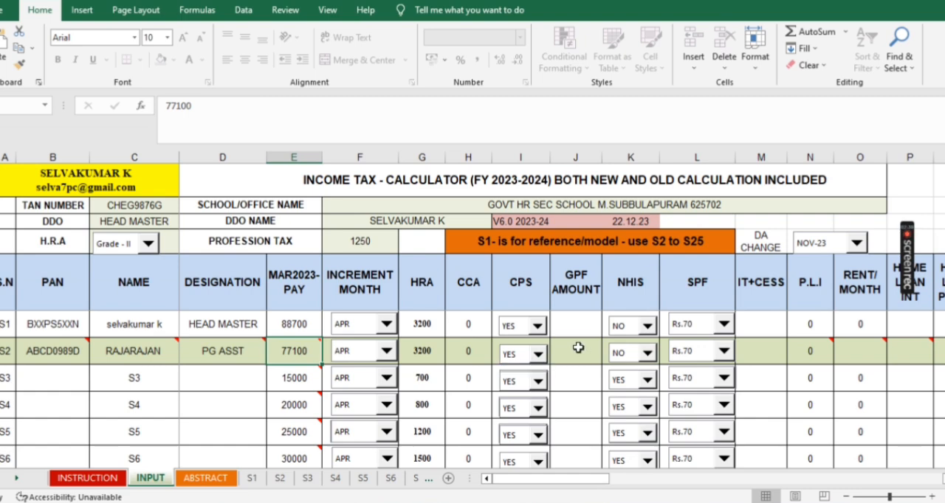
{"action": "left_click", "coordinate": [580, 352]}
{"action": "left_click", "coordinate": [647, 353]}
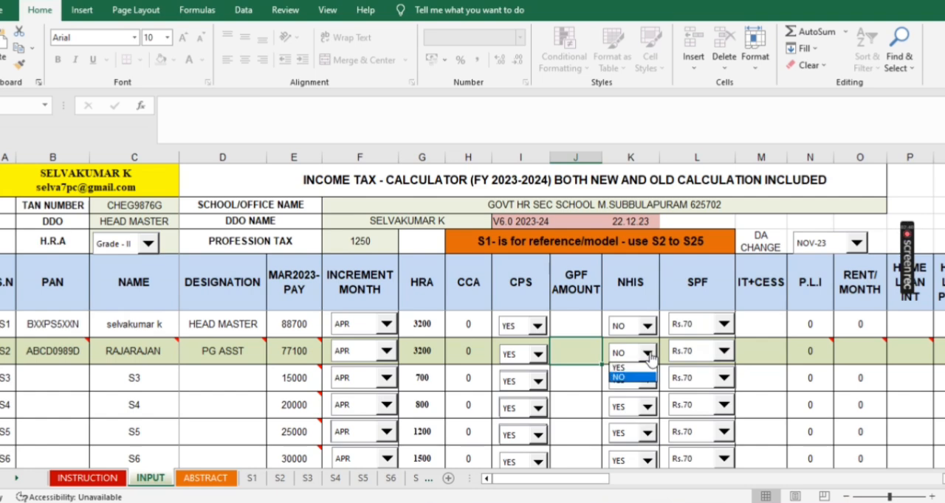
{"action": "left_click", "coordinate": [631, 369]}
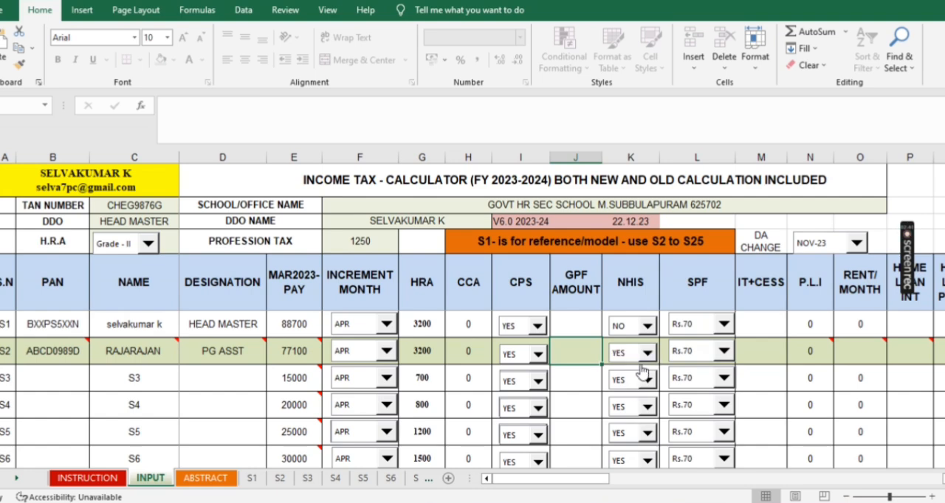
{"action": "left_click", "coordinate": [723, 356]}
{"action": "left_click", "coordinate": [723, 356]}
{"action": "left_click", "coordinate": [723, 356]}
{"action": "left_click", "coordinate": [723, 356]}
- Enter 5000 as the IT+CESS amount and 500 as the P.L.I amount in row S2
{"action": "left_click", "coordinate": [757, 354]}
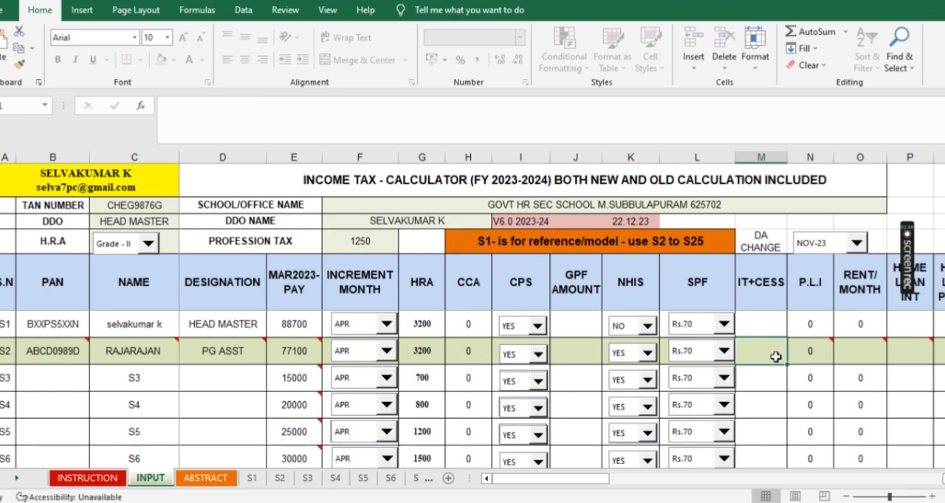
{"action": "type", "text": "50000"}
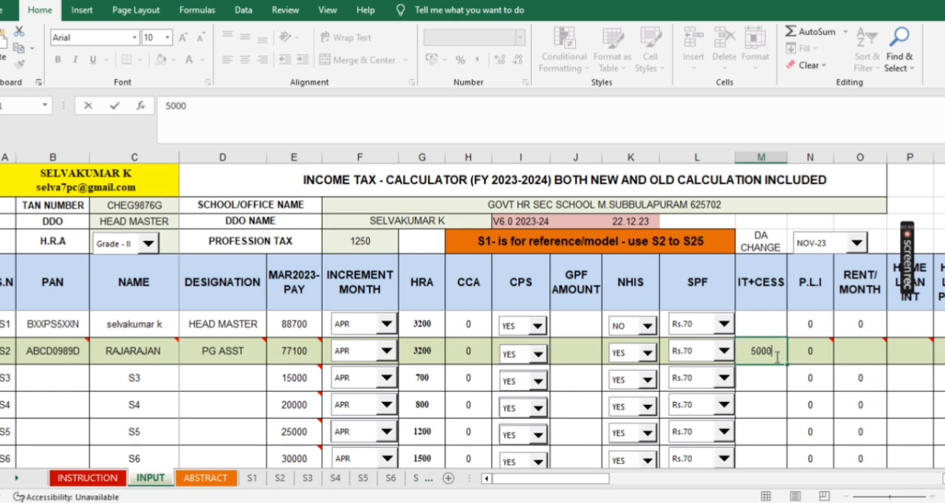
{"action": "key", "text": "BackSpace"}
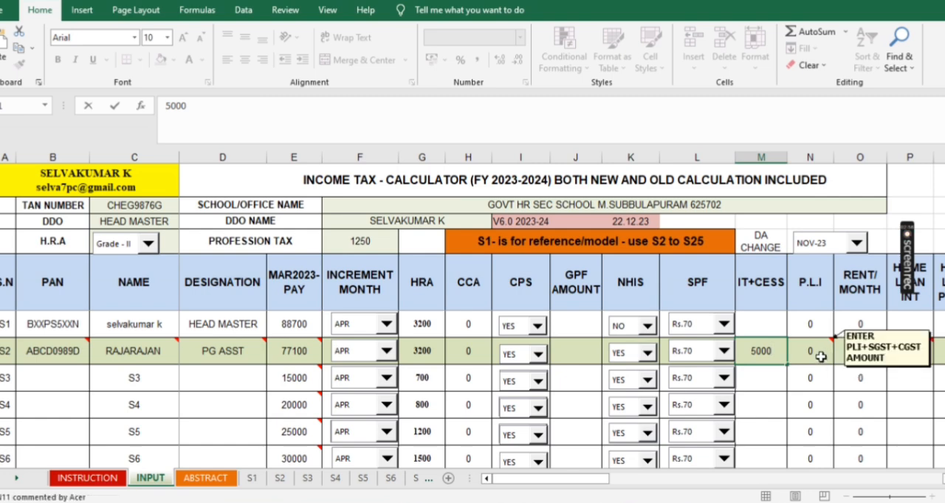
{"action": "left_click", "coordinate": [812, 355]}
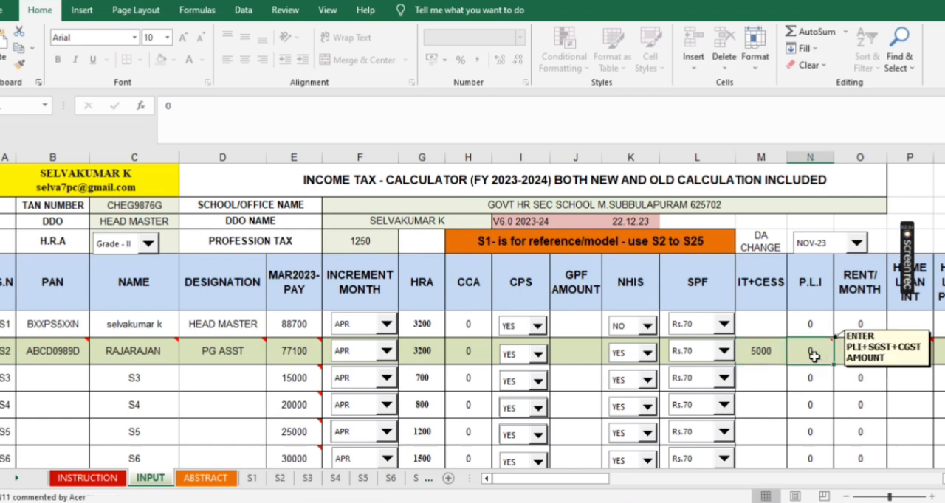
{"action": "type", "text": "500"}
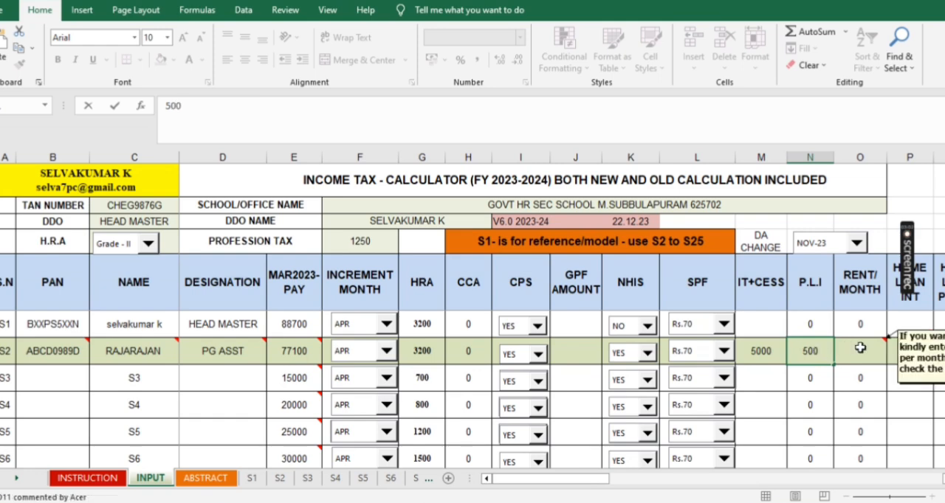
- Enter 14640 as the rent per month for the employee in row S2
{"action": "left_click", "coordinate": [885, 361]}
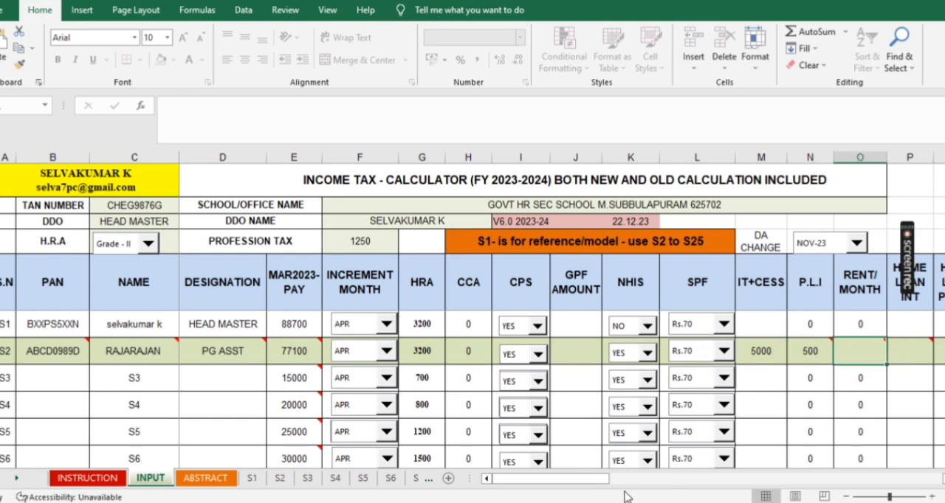
{"action": "left_click_drag", "start_coordinate": [593, 481], "coordinate": [604, 499]}
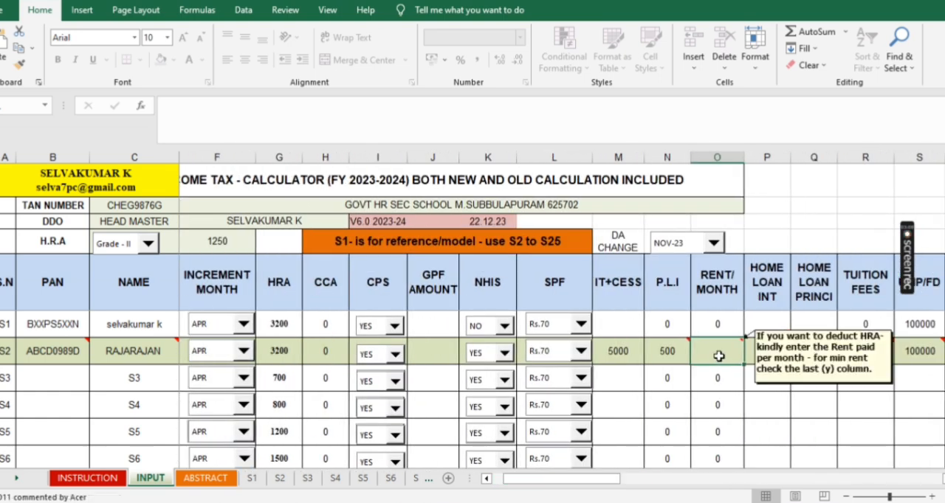
{"action": "type", "text": "1"}
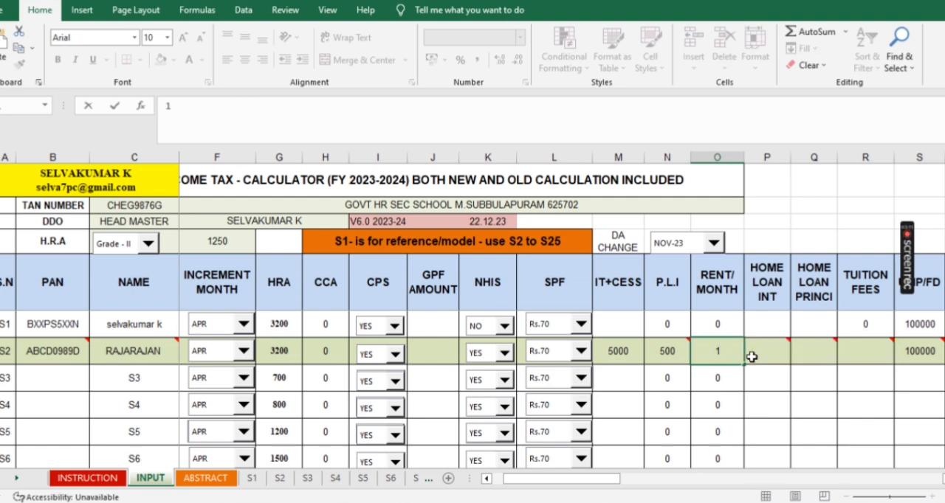
{"action": "type", "text": "4640"}
{"action": "left_click_drag", "start_coordinate": [595, 489], "coordinate": [647, 482]}
{"action": "left_click_drag", "start_coordinate": [646, 483], "coordinate": [602, 484]}
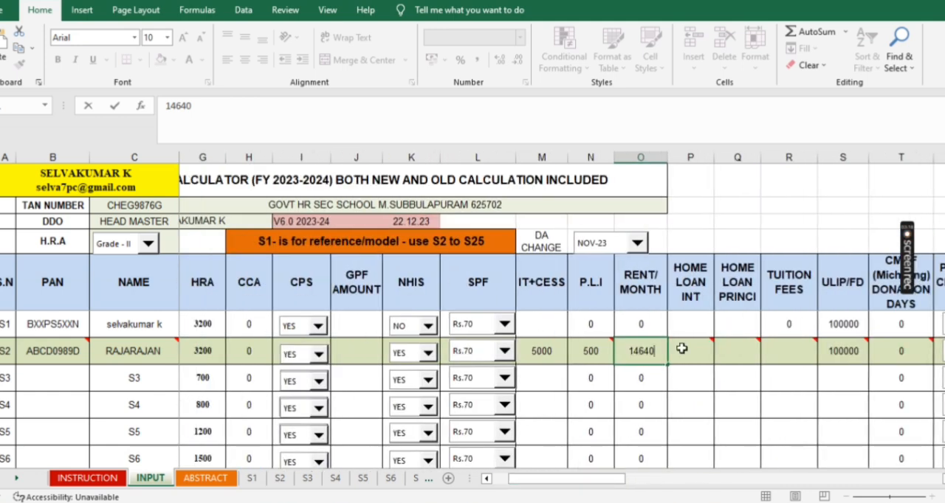
- Enter 200000 as the total home loan interest in row S2
{"action": "left_click", "coordinate": [681, 352]}
{"action": "mouse_move", "coordinate": [686, 346]}
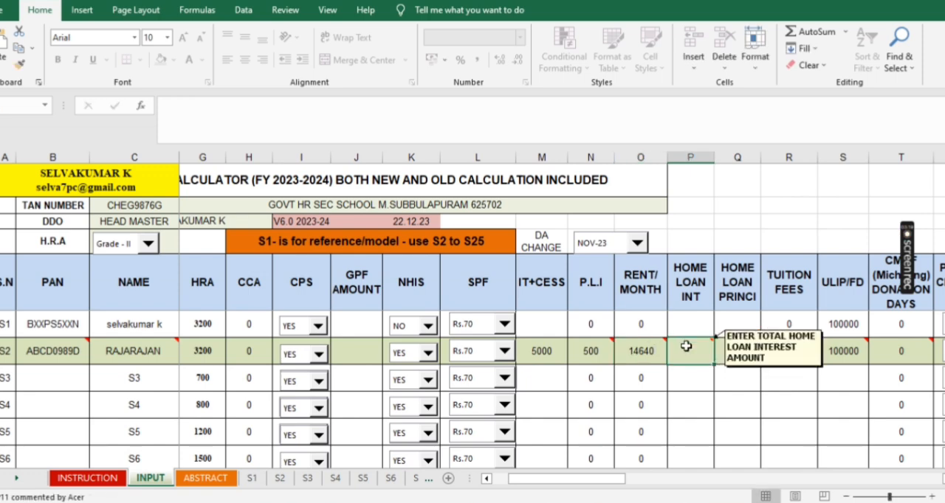
{"action": "type", "text": "2"}
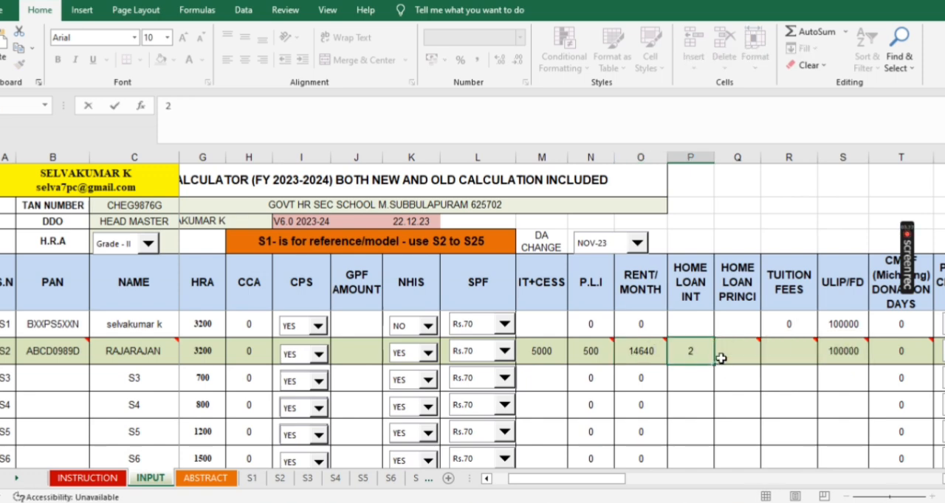
{"action": "type", "text": "00000"}
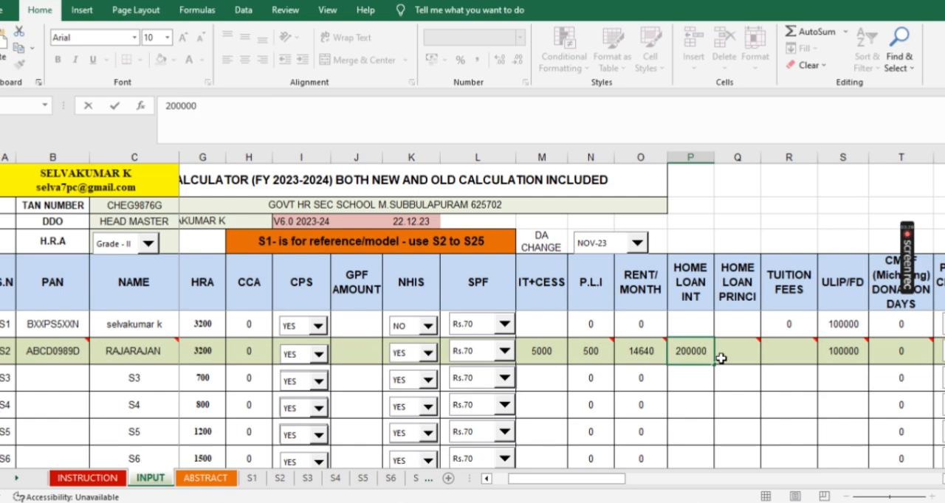
- Enter 100000 as the total home loan principal in row S2
{"action": "left_click", "coordinate": [733, 350]}
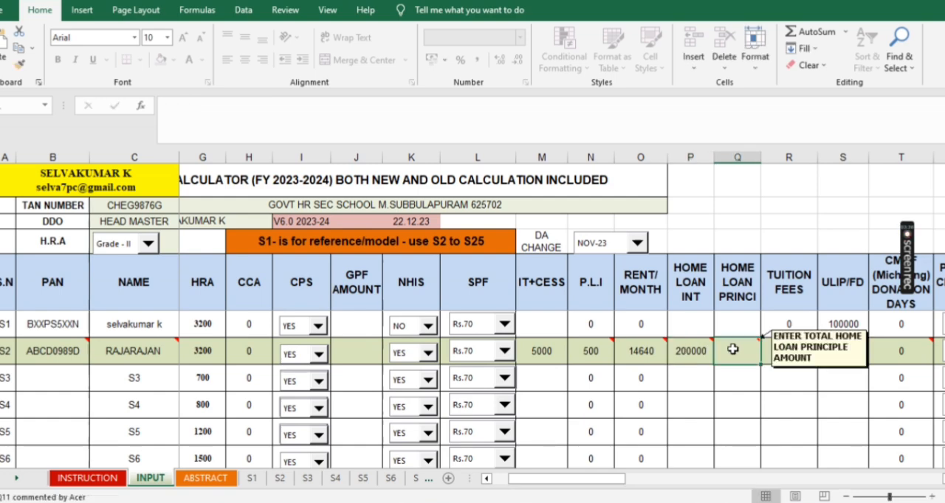
{"action": "type", "text": "10000"}
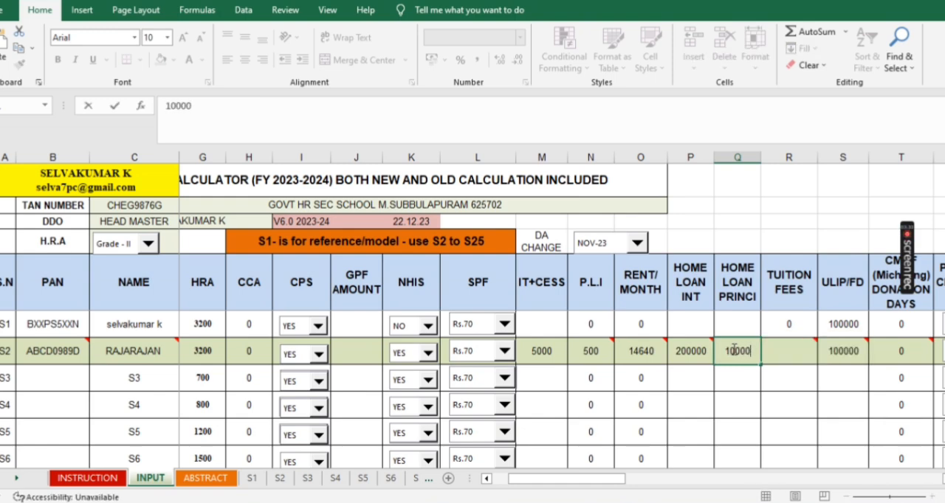
{"action": "type", "text": "0"}
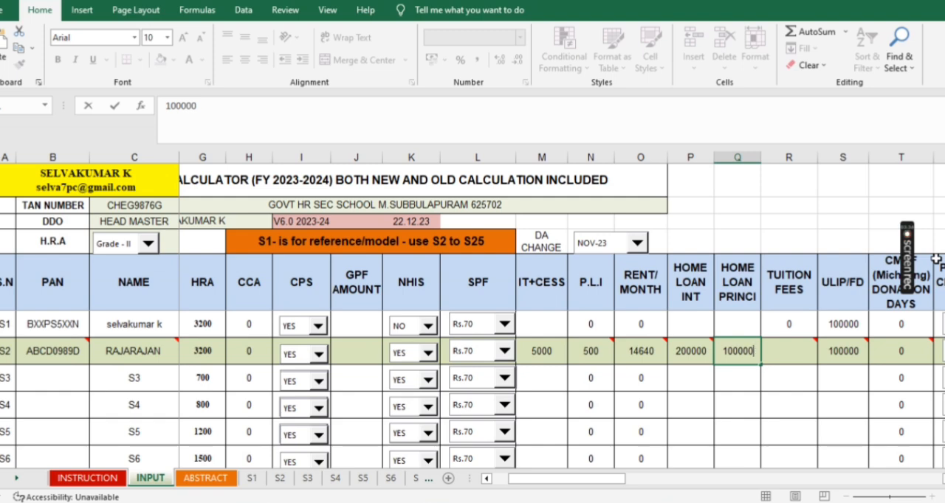
- Enter 20000 as the tuition fees in row S2
{"action": "left_click", "coordinate": [811, 360]}
{"action": "type", "text": "20000"}
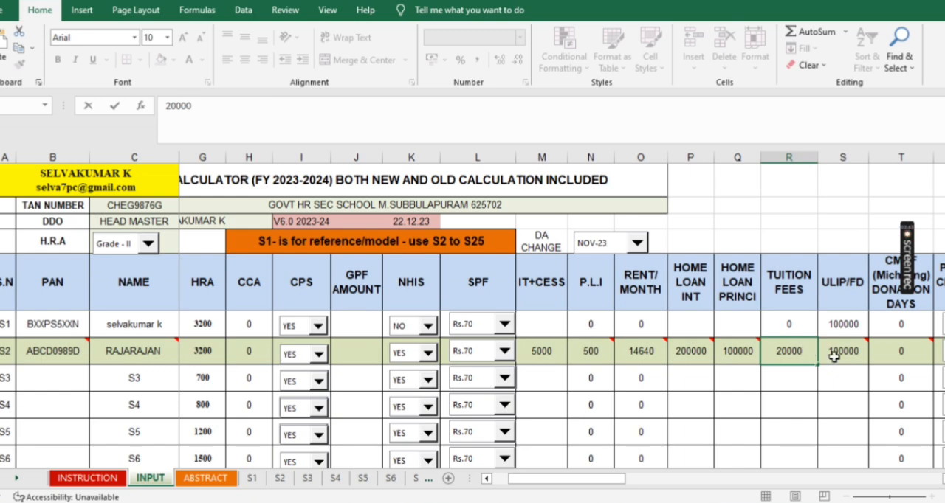
- Check the ULIP/FD amount and the available Physically Challenged (80U) options in row S2
{"action": "left_click", "coordinate": [848, 359]}
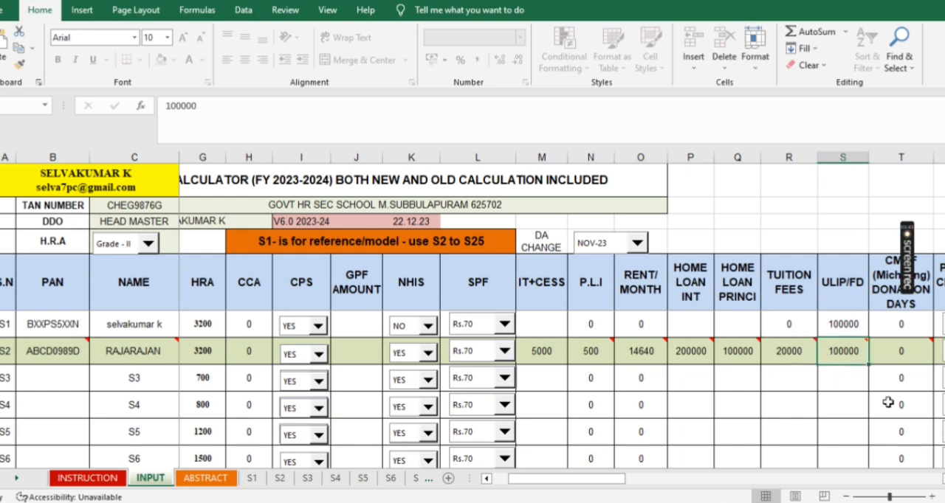
{"action": "left_click_drag", "start_coordinate": [613, 478], "coordinate": [653, 482]}
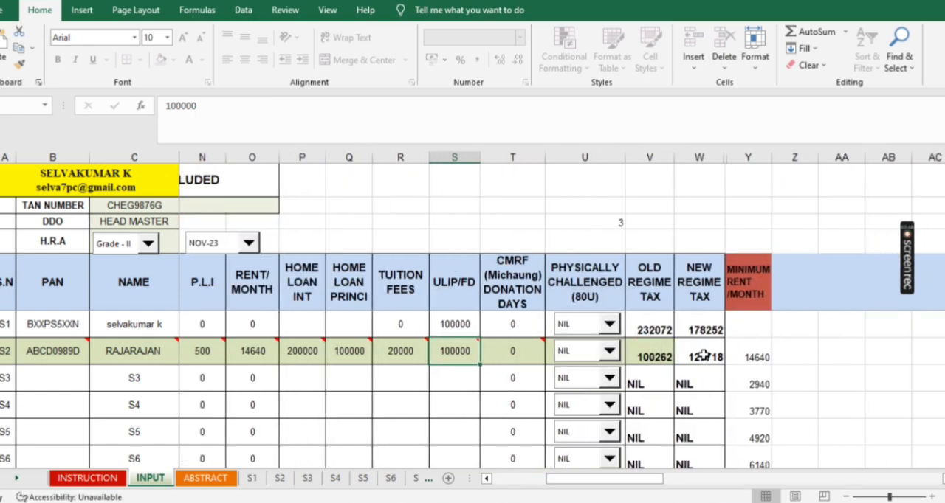
{"action": "left_click", "coordinate": [610, 355]}
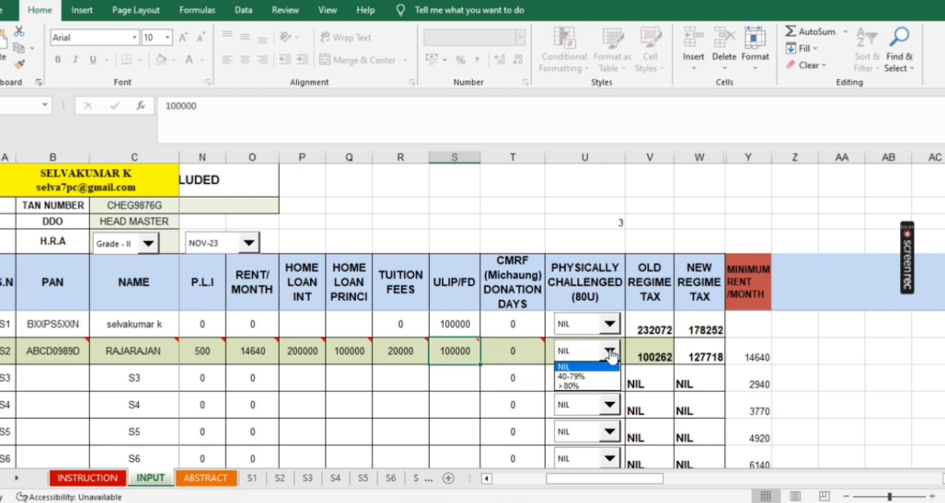
{"action": "left_click", "coordinate": [609, 355]}
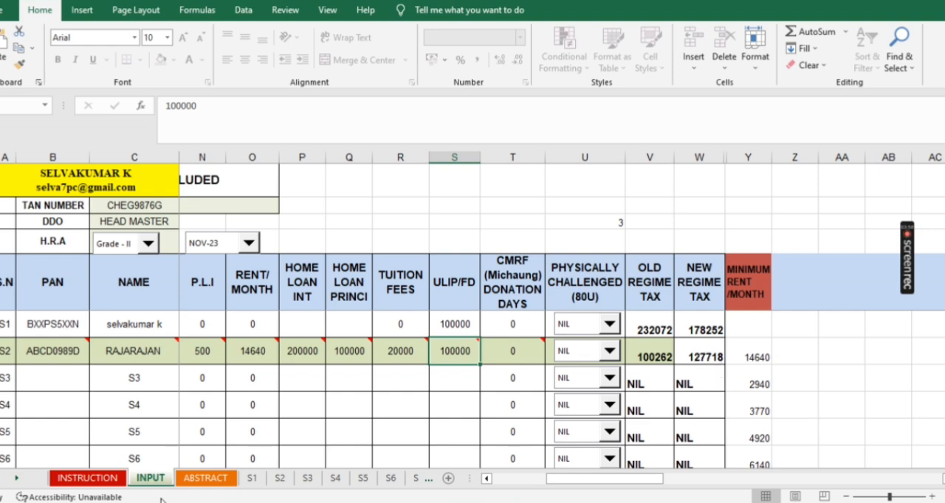
- Review the completed S2 entries and the remaining employee rows down to S25 on the INPUT sheet
{"action": "left_click_drag", "start_coordinate": [633, 479], "coordinate": [465, 495]}
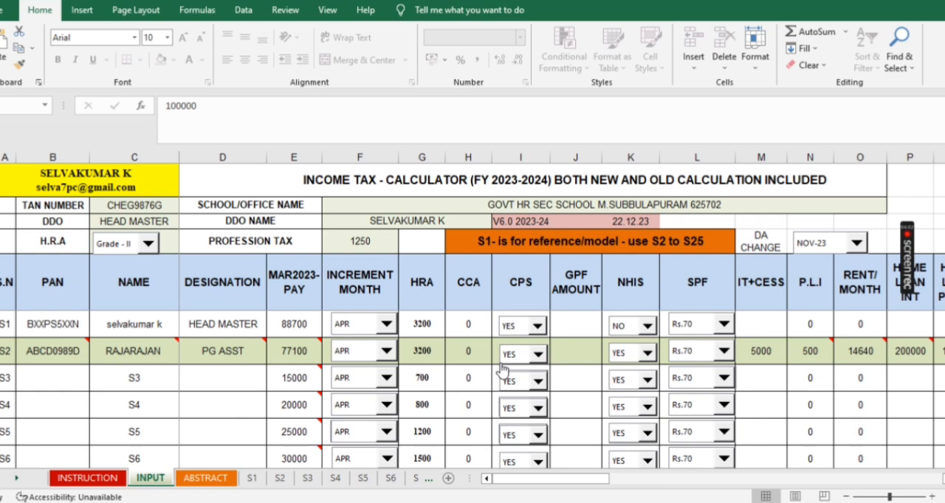
{"action": "left_click", "coordinate": [472, 350]}
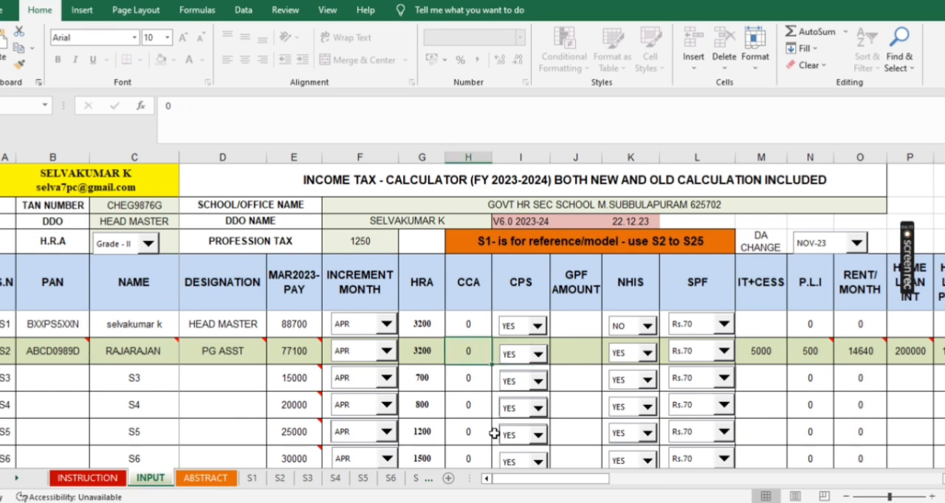
{"action": "left_click", "coordinate": [30, 375]}
{"action": "left_click", "coordinate": [42, 407]}
{"action": "scroll", "coordinate": [44, 439], "scroll_direction": "down", "scroll_amount": 1}
{"action": "scroll", "coordinate": [45, 437], "scroll_direction": "down", "scroll_amount": 8}
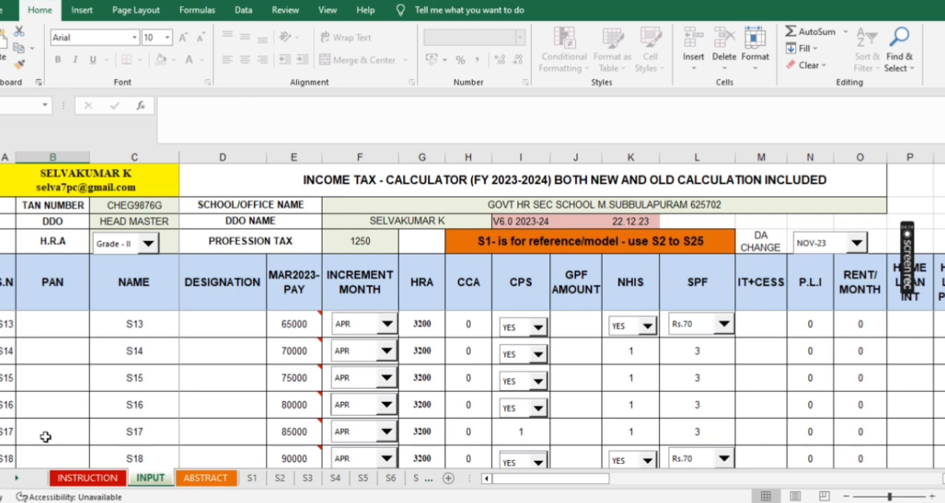
{"action": "scroll", "coordinate": [45, 437], "scroll_direction": "up", "scroll_amount": 3}
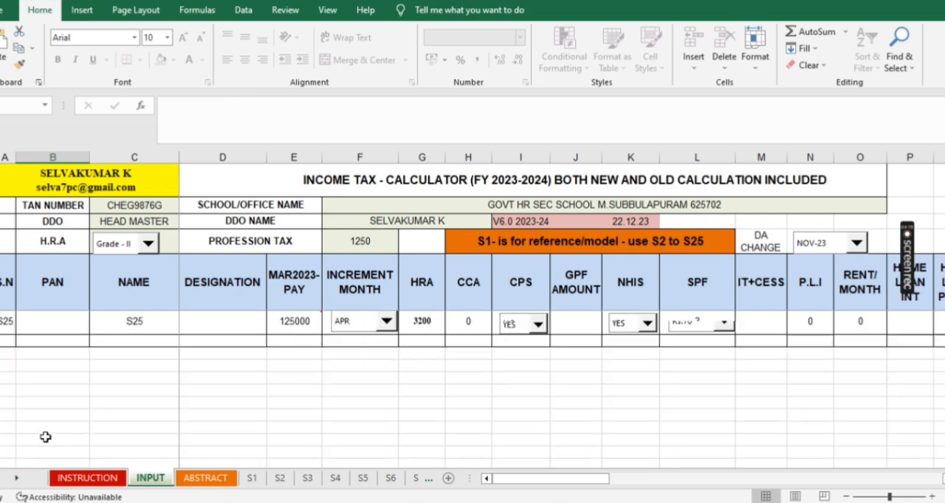
{"action": "scroll", "coordinate": [45, 437], "scroll_direction": "down", "scroll_amount": 1}
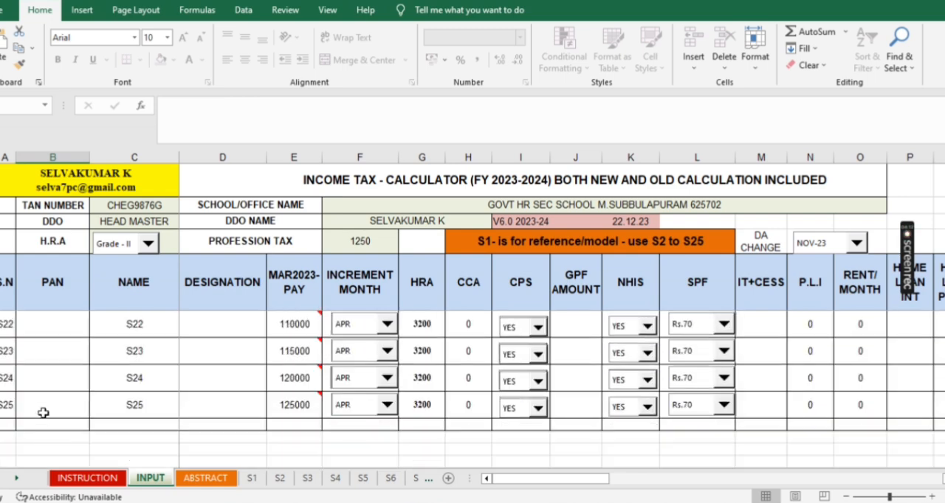
{"action": "scroll", "coordinate": [45, 407], "scroll_direction": "up", "scroll_amount": 7}
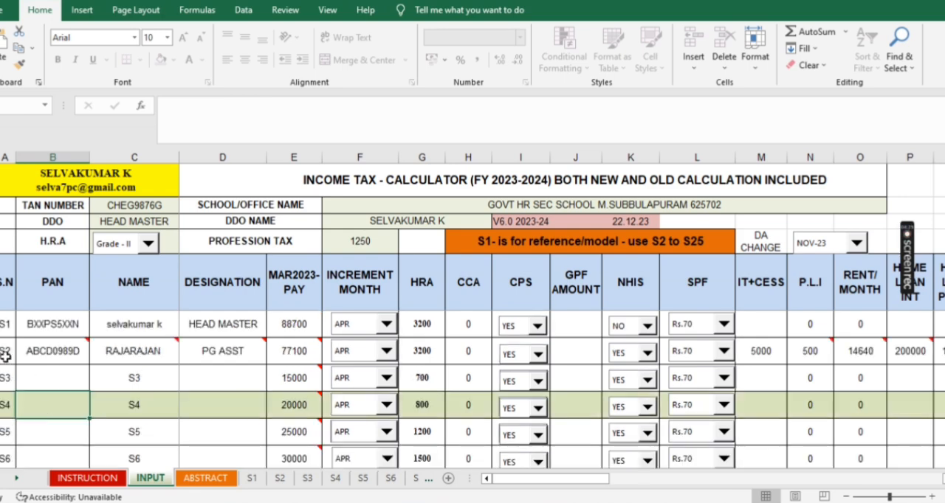
- Open the S2 sheet and examine the employee's income tax statements for the new and old regimes
{"action": "left_click", "coordinate": [280, 478]}
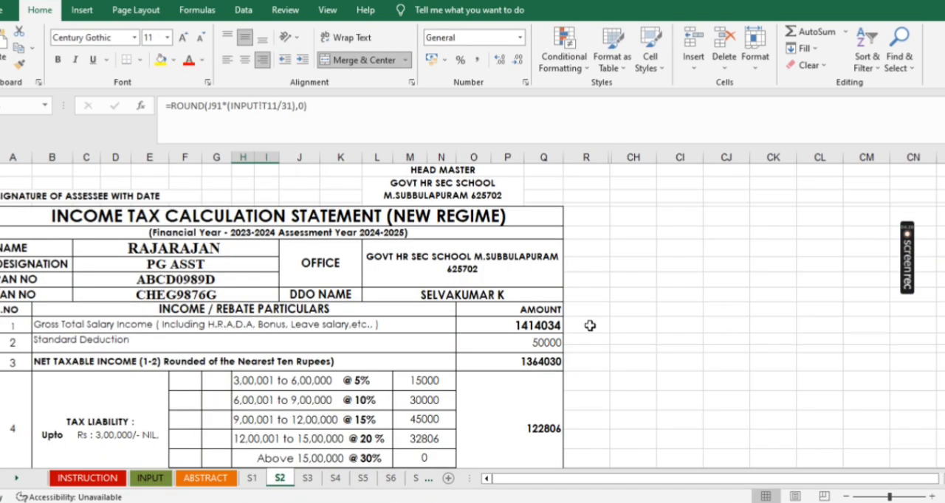
{"action": "scroll", "coordinate": [588, 324], "scroll_direction": "up", "scroll_amount": 3}
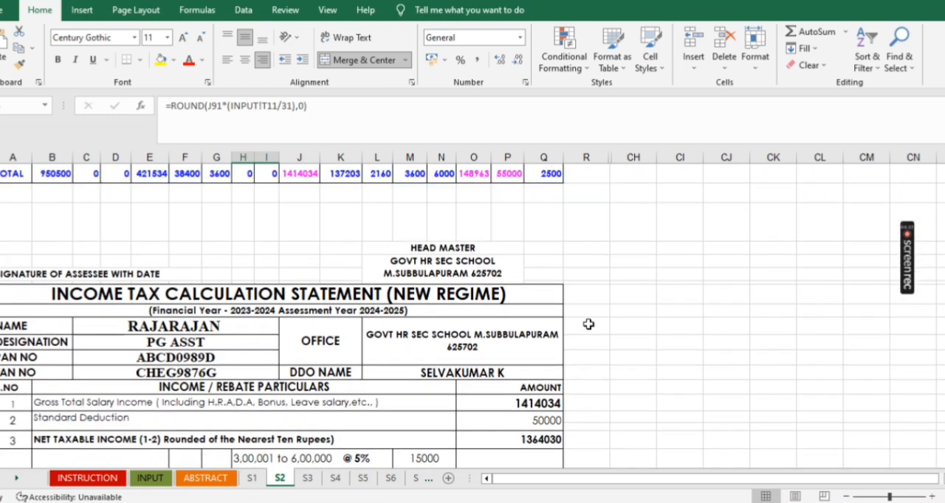
{"action": "scroll", "coordinate": [587, 323], "scroll_direction": "down", "scroll_amount": 10}
{"action": "scroll", "coordinate": [586, 323], "scroll_direction": "up", "scroll_amount": 15}
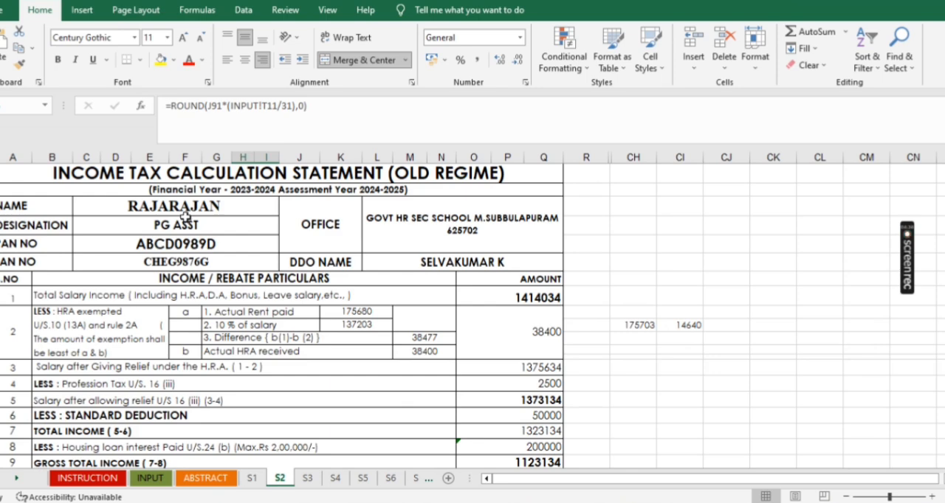
- Change the school/office name on the INPUT sheet to GOVT HR SEC SCHOOL CHENNAI
{"action": "left_click", "coordinate": [151, 478]}
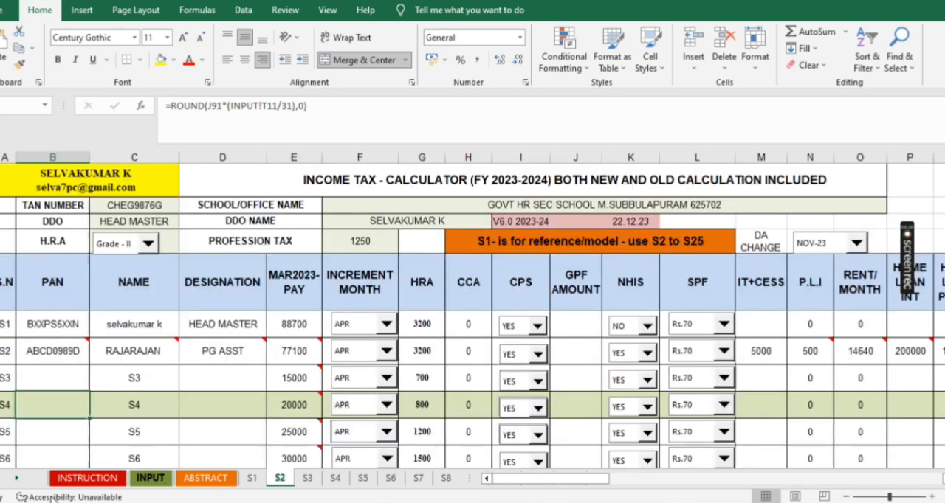
{"action": "left_click", "coordinate": [575, 207]}
{"action": "left_click", "coordinate": [391, 111]}
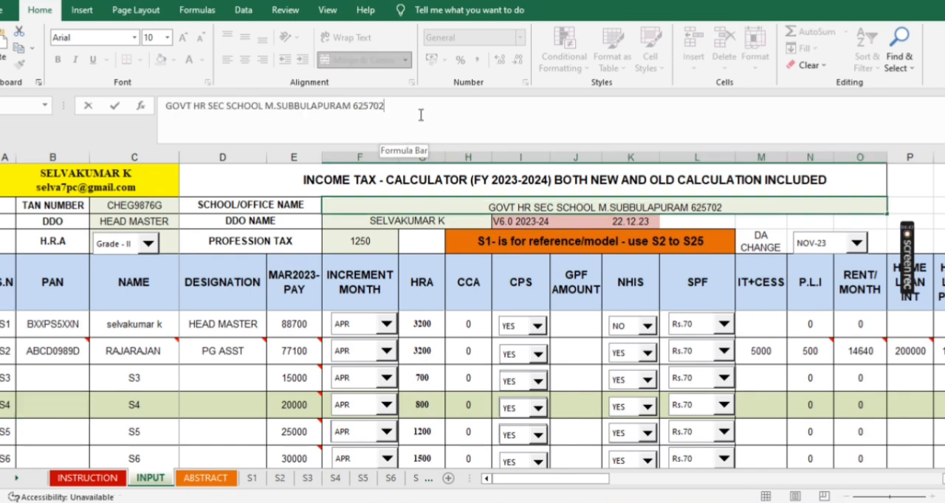
{"action": "key", "text": "BackSpace"}
{"action": "key", "text": "BackSpace"}
{"action": "key", "text": "BackSpace"}
{"action": "key", "text": "BackSpace"}
{"action": "key", "text": "BackSpace"}
{"action": "key", "text": "BackSpace"}
{"action": "key", "text": "BackSpace"}
{"action": "key", "text": "BackSpace"}
{"action": "key", "text": "BackSpace"}
{"action": "key", "text": "BackSpace"}
{"action": "key", "text": "BackSpace"}
{"action": "key", "text": "BackSpace"}
{"action": "key", "text": "BackSpace"}
{"action": "key", "text": "BackSpace"}
{"action": "key", "text": "BackSpace"}
{"action": "key", "text": "BackSpace"}
{"action": "key", "text": "BackSpace"}
{"action": "key", "text": "BackSpace"}
{"action": "key", "text": "BackSpace"}
{"action": "key", "text": "BackSpace"}
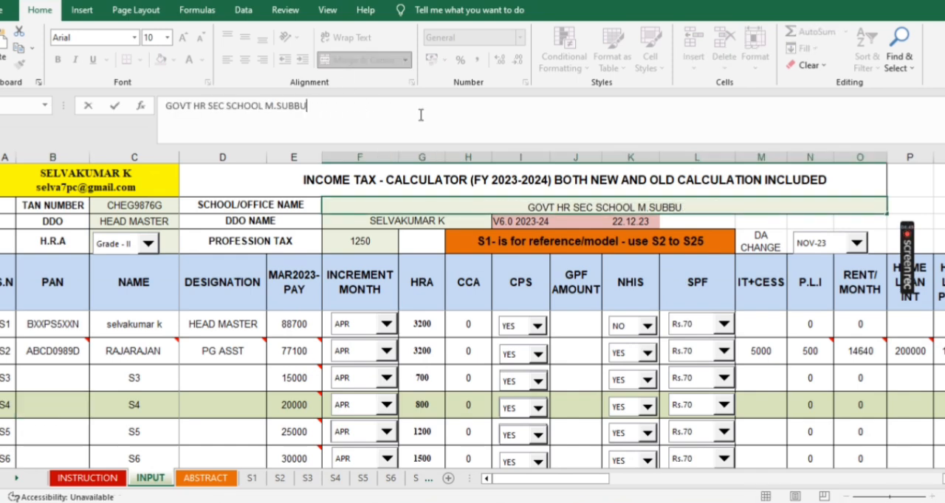
{"action": "key", "text": "BackSpace"}
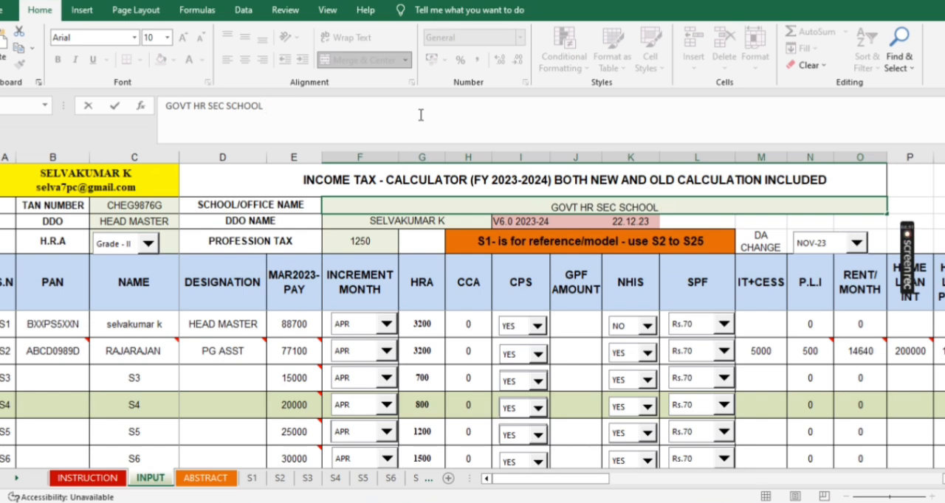
{"action": "type", "text": "CHENNAI"}
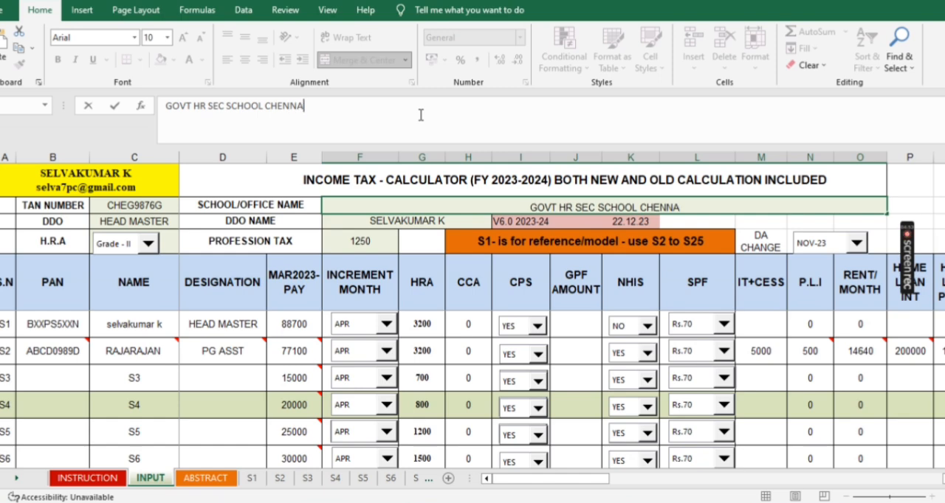
- Replace the DDO name on the INPUT sheet with the new officer's name and initial
{"action": "left_click", "coordinate": [404, 220]}
{"action": "left_click_drag", "start_coordinate": [236, 107], "coordinate": [130, 112]}
{"action": "key", "text": "BackSpace"}
{"action": "type", "text": "ANNAMALAI A"}
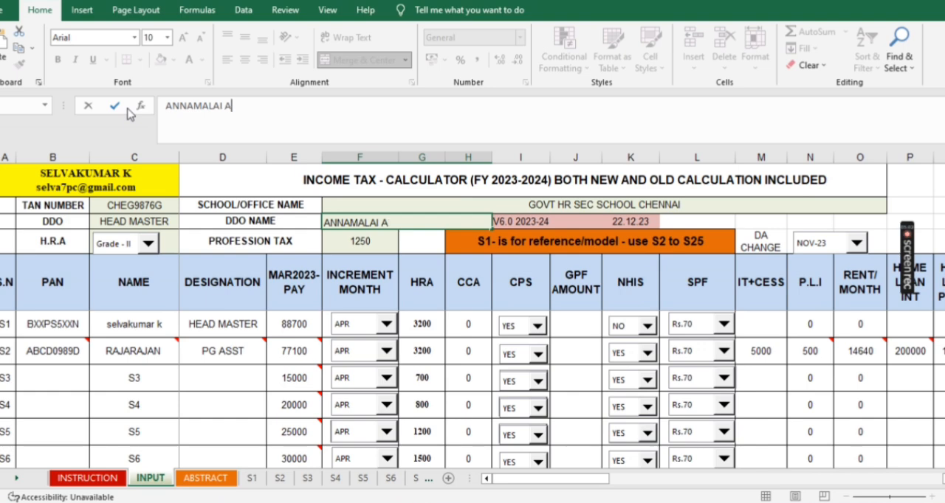
{"action": "left_click", "coordinate": [771, 208]}
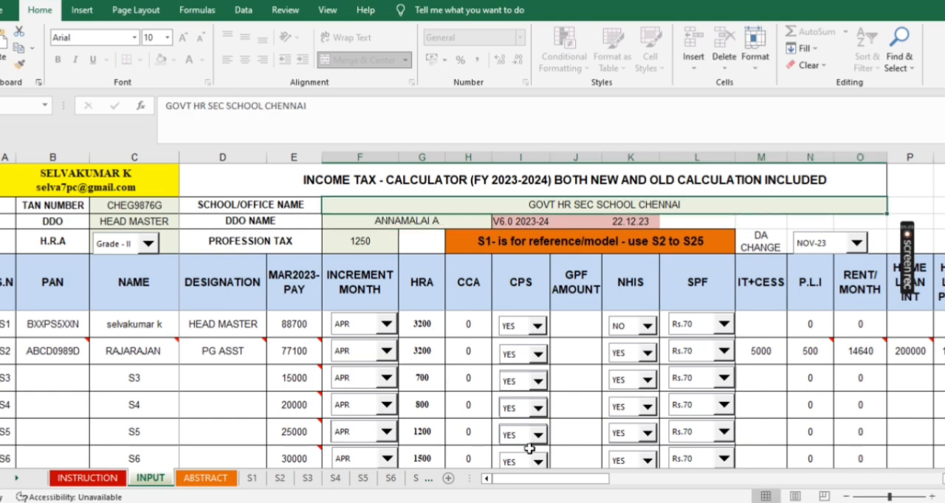
- Examine the office details, HRA exemption figures and certified monthly rent in the S2 sheet's old regime statement
{"action": "left_click", "coordinate": [280, 478]}
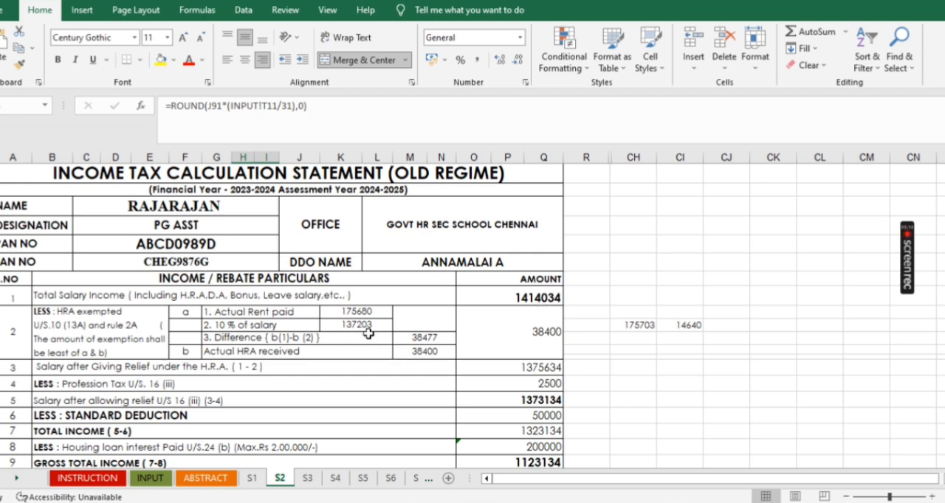
{"action": "left_click", "coordinate": [419, 354]}
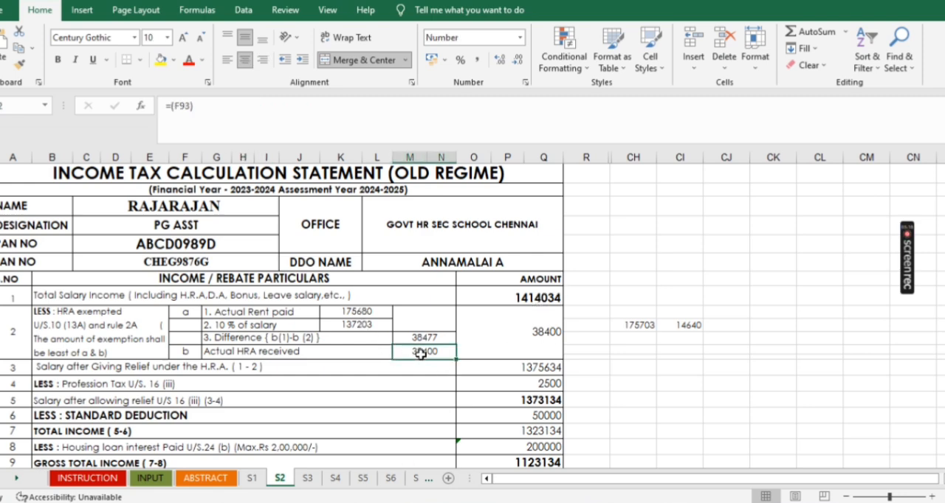
{"action": "scroll", "coordinate": [483, 325], "scroll_direction": "down", "scroll_amount": 1}
{"action": "scroll", "coordinate": [483, 326], "scroll_direction": "down", "scroll_amount": 6}
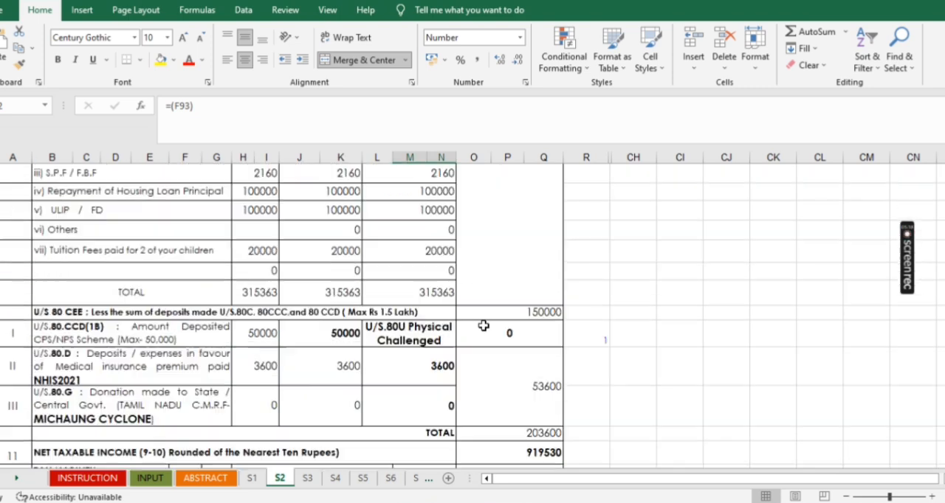
{"action": "scroll", "coordinate": [483, 325], "scroll_direction": "down", "scroll_amount": 8}
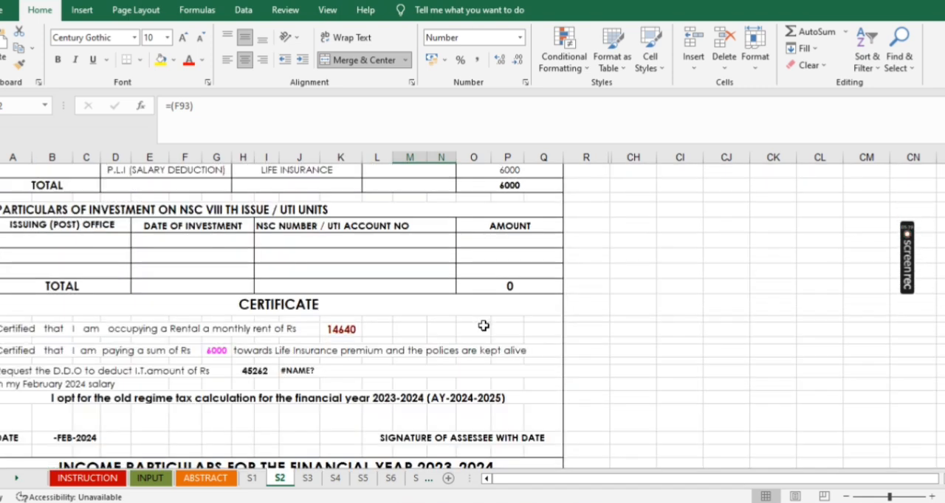
{"action": "left_click", "coordinate": [347, 330]}
{"action": "scroll", "coordinate": [448, 352], "scroll_direction": "up", "scroll_amount": 10}
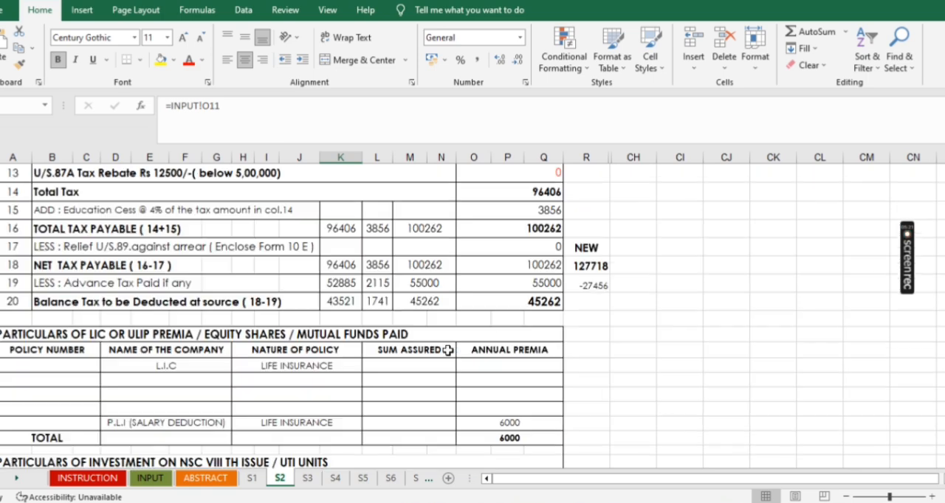
{"action": "scroll", "coordinate": [448, 351], "scroll_direction": "up", "scroll_amount": 6}
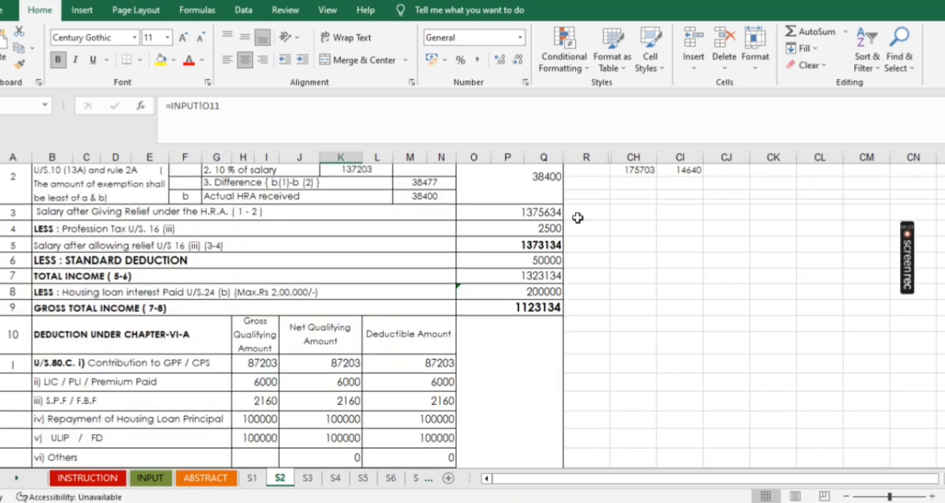
{"action": "scroll", "coordinate": [547, 261], "scroll_direction": "up", "scroll_amount": 3}
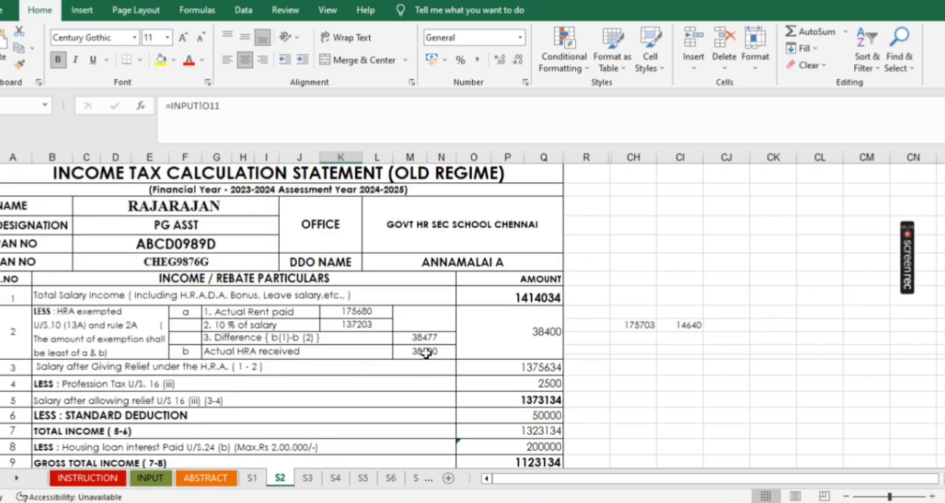
{"action": "left_click", "coordinate": [422, 351]}
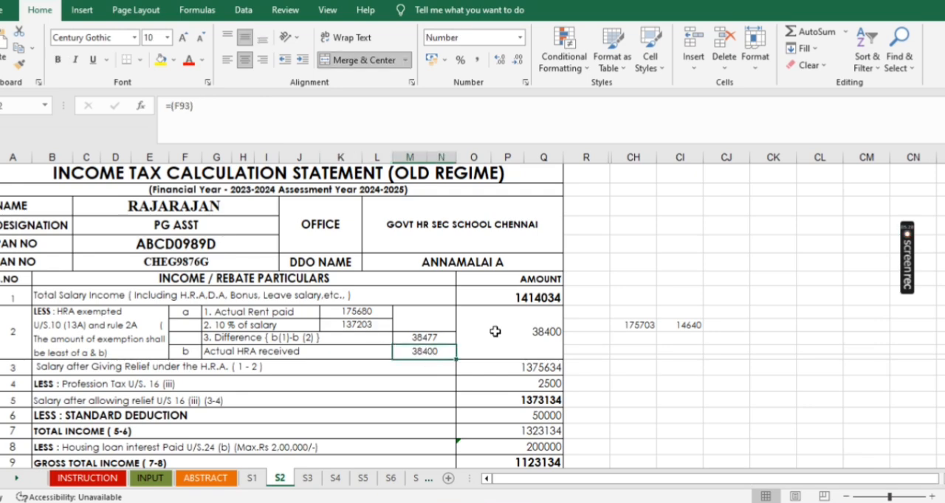
{"action": "left_click", "coordinate": [545, 333]}
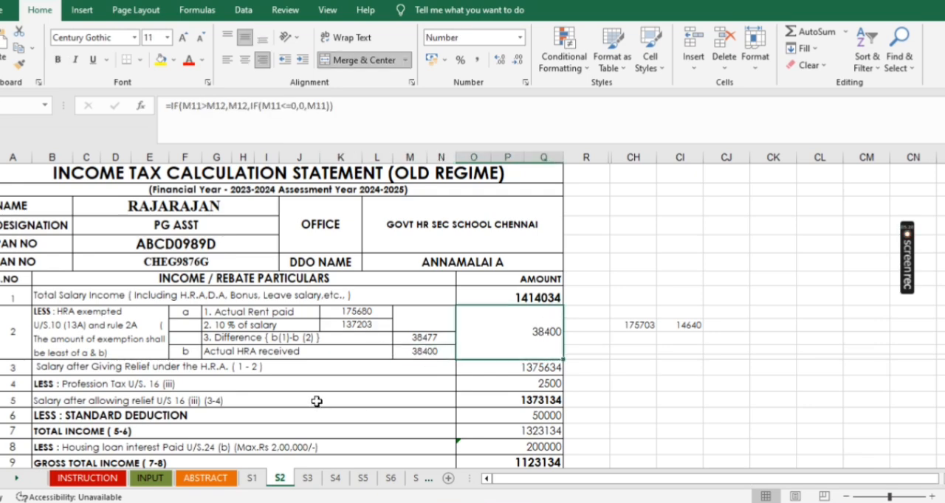
- Inspect the profession tax, standard deduction and housing loan interest amounts, plus the monthly income particulars on the S2 sheet
{"action": "left_click", "coordinate": [546, 385]}
{"action": "scroll", "coordinate": [546, 369], "scroll_direction": "down", "scroll_amount": 1}
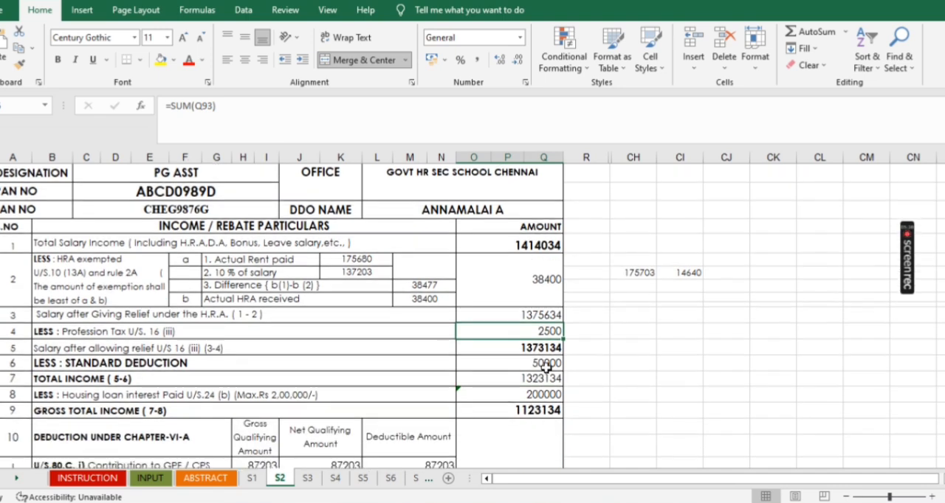
{"action": "left_click", "coordinate": [544, 365]}
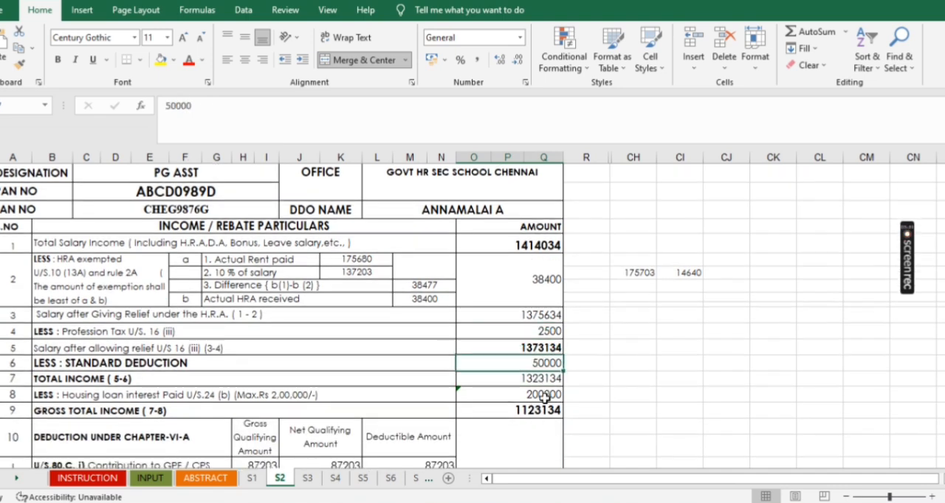
{"action": "left_click", "coordinate": [544, 395]}
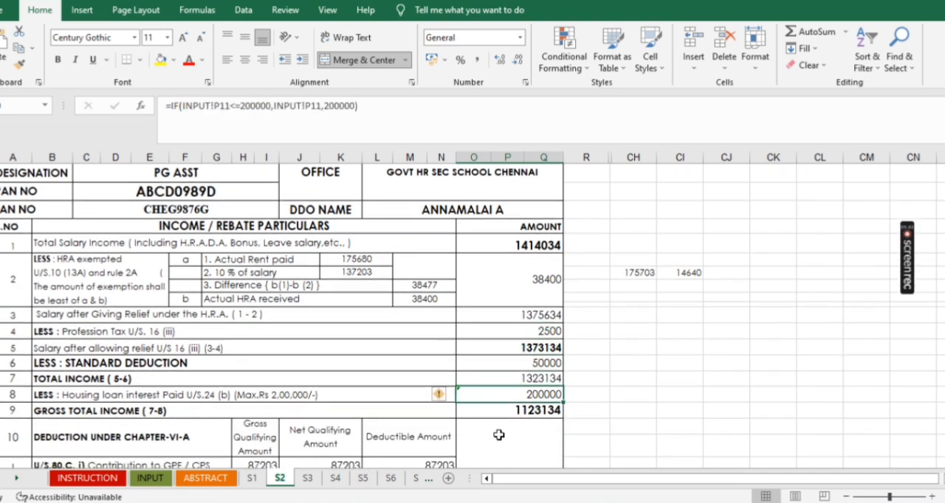
{"action": "scroll", "coordinate": [499, 435], "scroll_direction": "down", "scroll_amount": 1}
{"action": "scroll", "coordinate": [493, 434], "scroll_direction": "down", "scroll_amount": 2}
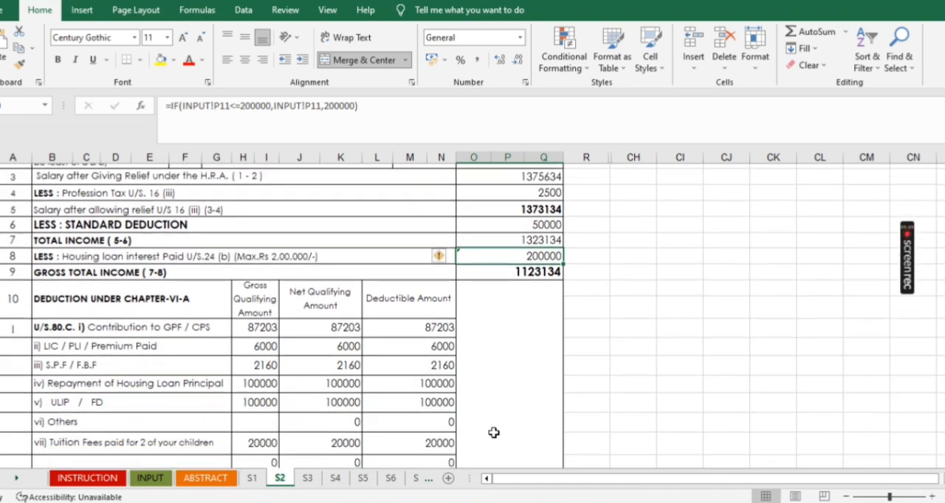
{"action": "scroll", "coordinate": [492, 336], "scroll_direction": "down", "scroll_amount": 10}
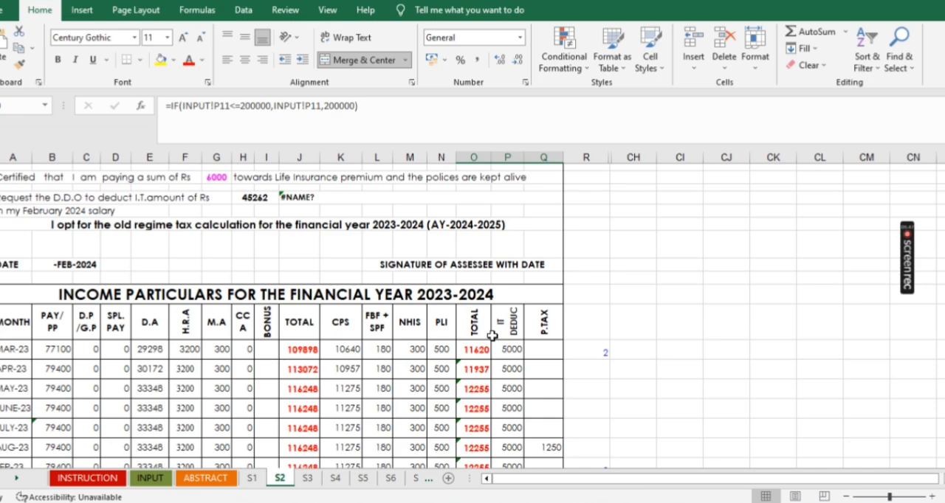
{"action": "scroll", "coordinate": [491, 336], "scroll_direction": "down", "scroll_amount": 4}
{"action": "scroll", "coordinate": [430, 368], "scroll_direction": "up", "scroll_amount": 10}
{"action": "scroll", "coordinate": [429, 368], "scroll_direction": "up", "scroll_amount": 8}
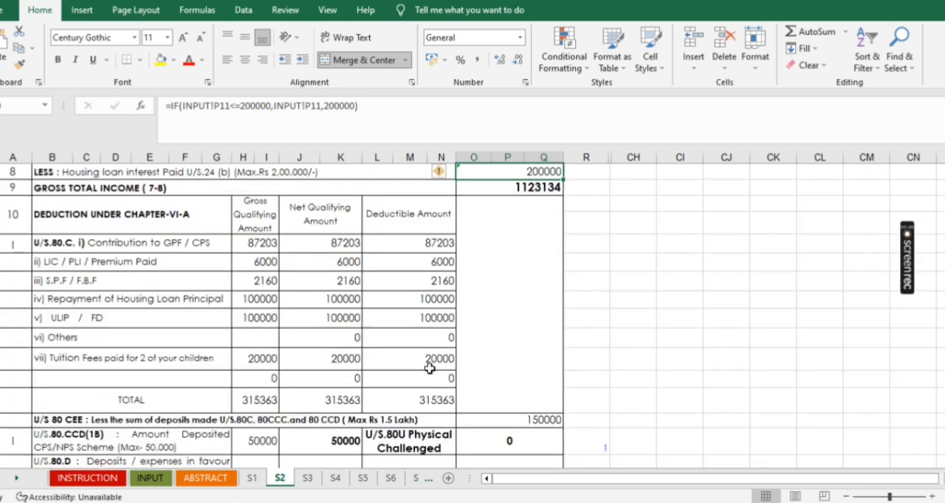
- Check the 80CCD(1B), GPF/CPS and LIC/PLI deductions in the S2 statement, comparing the premium with row S2's P.L.I entry on the INPUT sheet
{"action": "scroll", "coordinate": [428, 369], "scroll_direction": "down", "scroll_amount": 3}
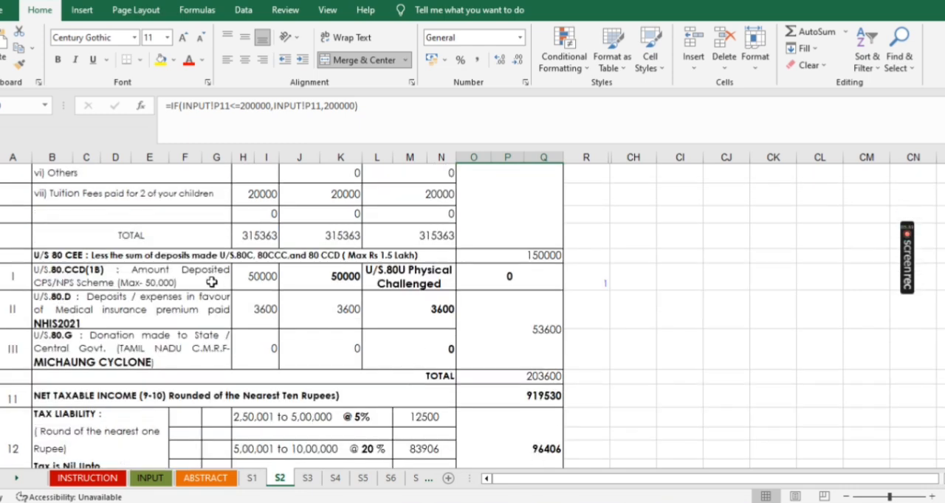
{"action": "left_click", "coordinate": [344, 277]}
{"action": "scroll", "coordinate": [386, 302], "scroll_direction": "up", "scroll_amount": 4}
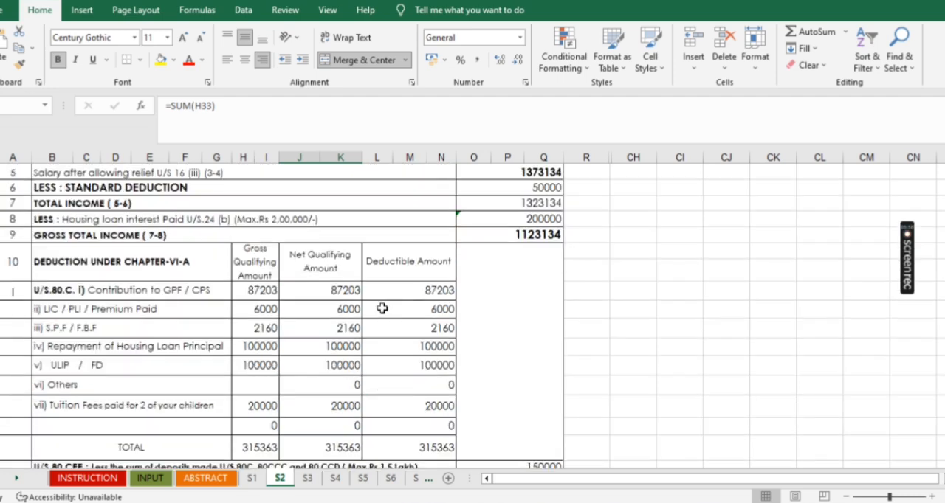
{"action": "left_click", "coordinate": [346, 290]}
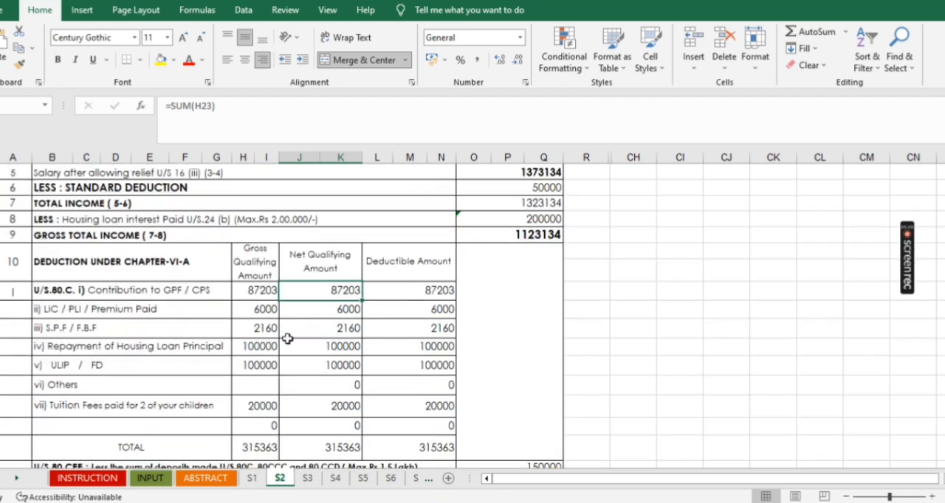
{"action": "left_click", "coordinate": [342, 309]}
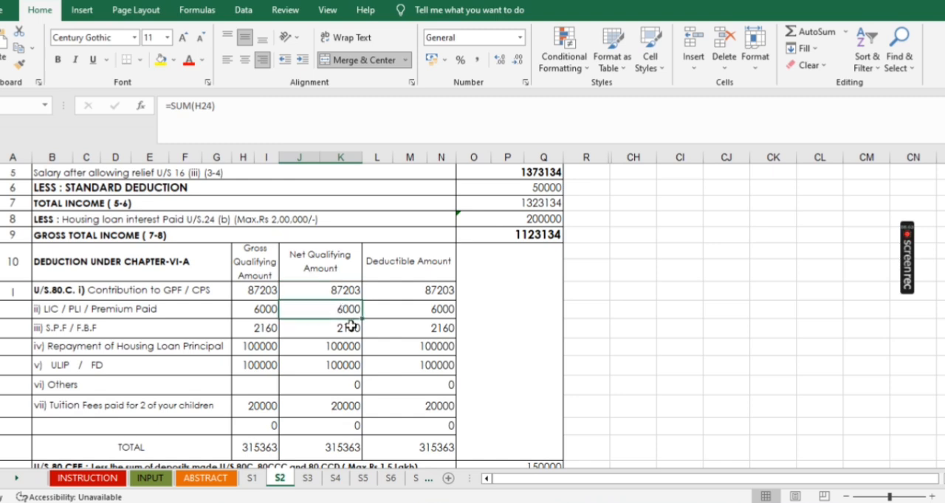
{"action": "left_click", "coordinate": [151, 478]}
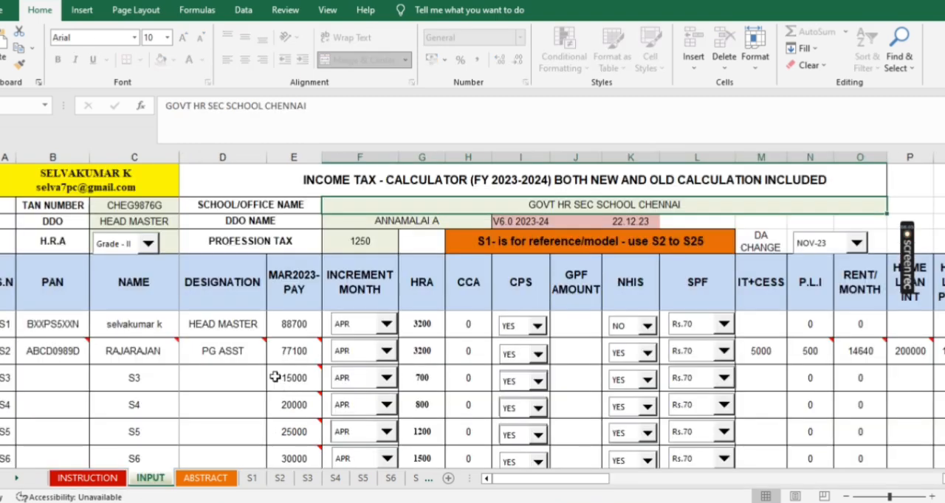
{"action": "left_click", "coordinate": [809, 352]}
{"action": "left_click", "coordinate": [274, 480]}
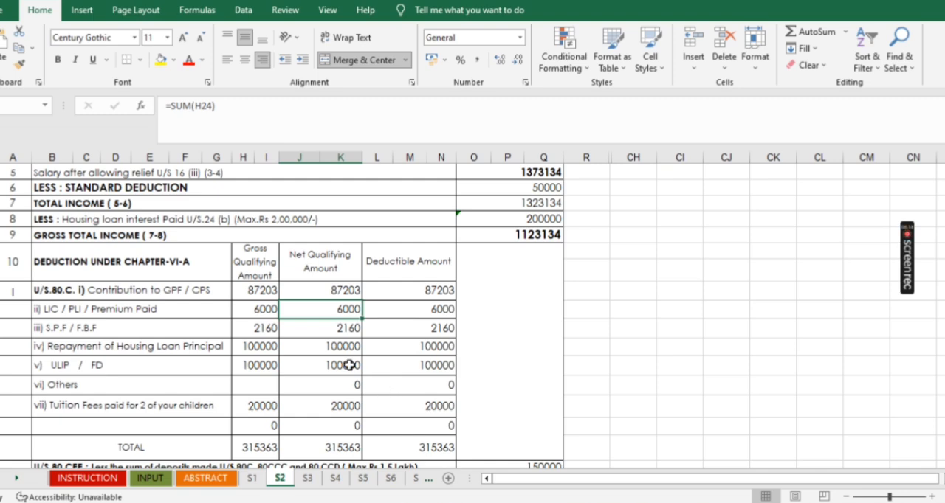
- Inspect the housing loan principal and ULIP/FD amounts and the capped 80C deduction in the S2 statement
{"action": "left_click", "coordinate": [346, 345]}
{"action": "left_click", "coordinate": [351, 366]}
{"action": "scroll", "coordinate": [406, 386], "scroll_direction": "down", "scroll_amount": 1}
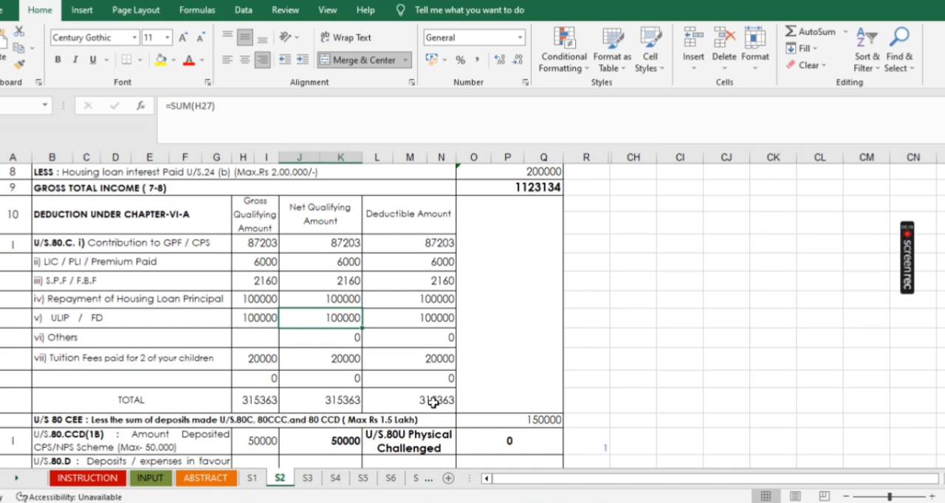
{"action": "left_click", "coordinate": [530, 420]}
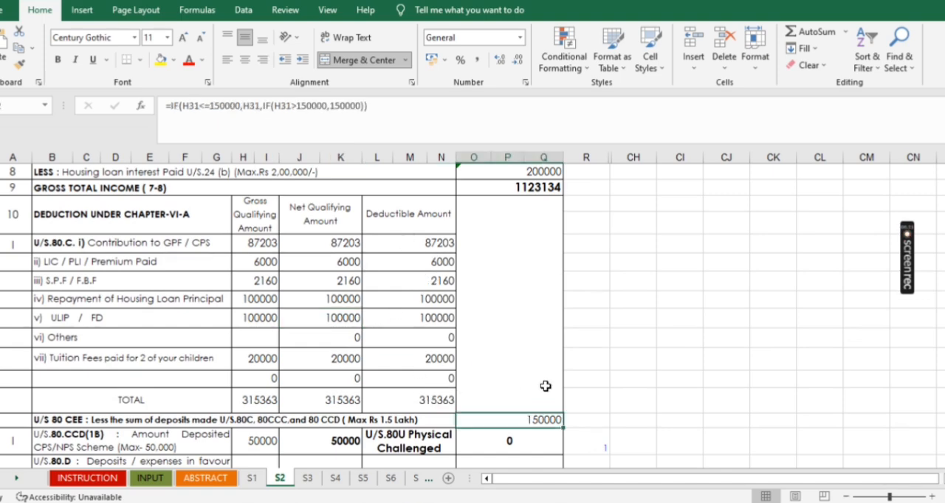
- Check the 80D medical insurance deduction against the monthly NHIS column, and view the remaining deductions and net taxable income
{"action": "scroll", "coordinate": [544, 386], "scroll_direction": "down", "scroll_amount": 1}
{"action": "scroll", "coordinate": [544, 386], "scroll_direction": "down", "scroll_amount": 1}
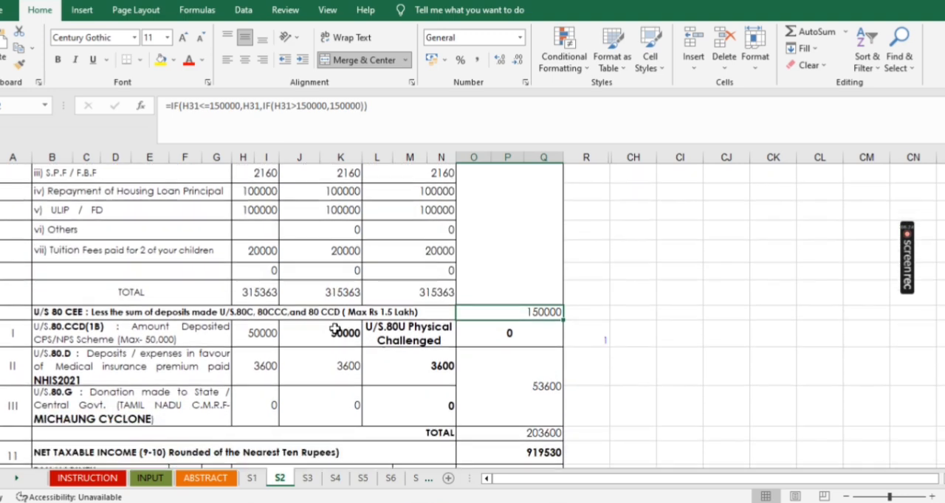
{"action": "left_click", "coordinate": [163, 371]}
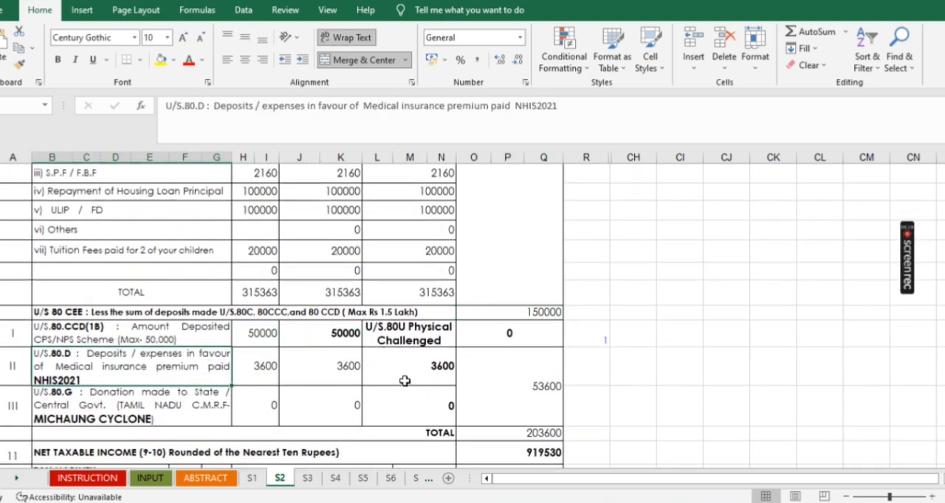
{"action": "left_click", "coordinate": [432, 371]}
{"action": "scroll", "coordinate": [384, 447], "scroll_direction": "down", "scroll_amount": 6}
{"action": "scroll", "coordinate": [385, 443], "scroll_direction": "down", "scroll_amount": 10}
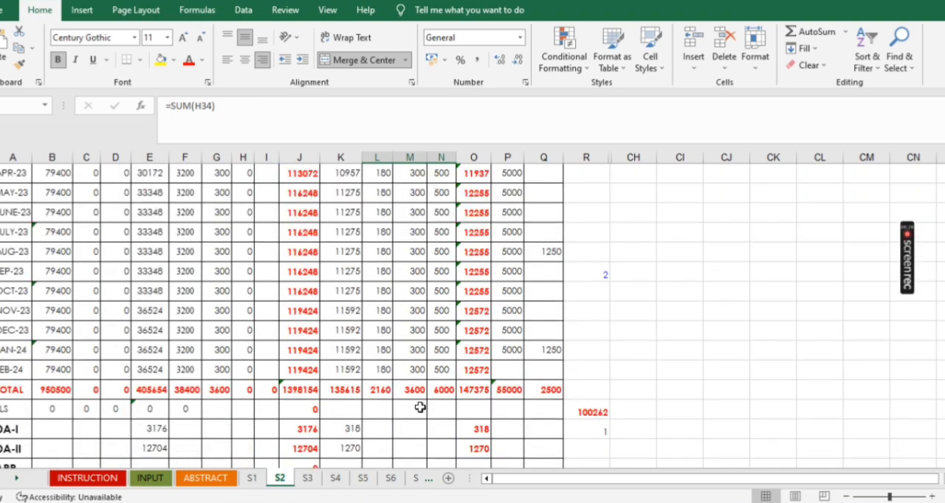
{"action": "scroll", "coordinate": [425, 392], "scroll_direction": "up", "scroll_amount": 15}
{"action": "scroll", "coordinate": [425, 392], "scroll_direction": "up", "scroll_amount": 3}
{"action": "scroll", "coordinate": [425, 392], "scroll_direction": "down", "scroll_amount": 1}
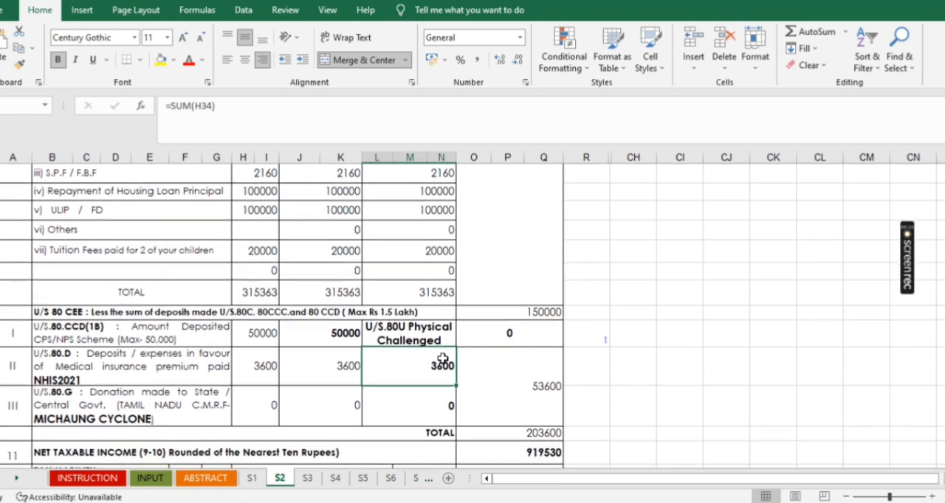
{"action": "scroll", "coordinate": [440, 362], "scroll_direction": "down", "scroll_amount": 1}
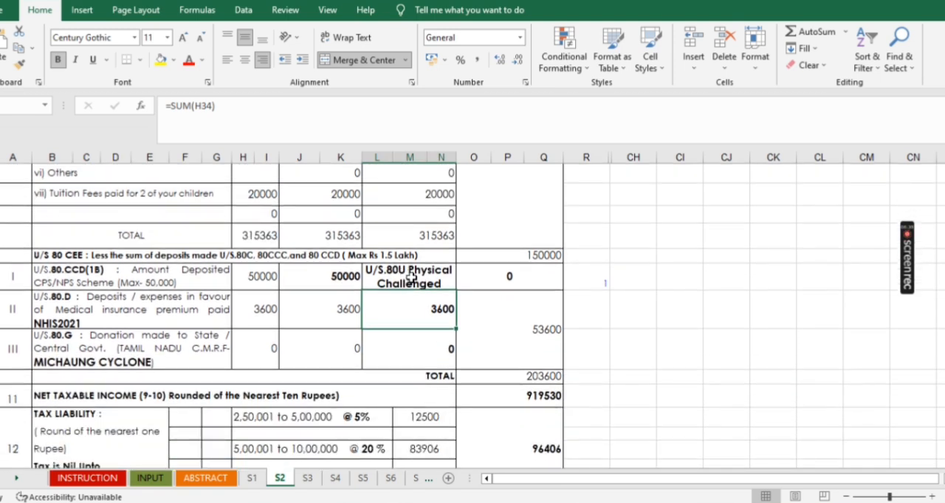
- Set employee S2's Physically Challenged (80U) option to >80% on the INPUT sheet and check the 80U deduction in the S2 statement
{"action": "left_click", "coordinate": [526, 280]}
{"action": "left_click", "coordinate": [410, 276]}
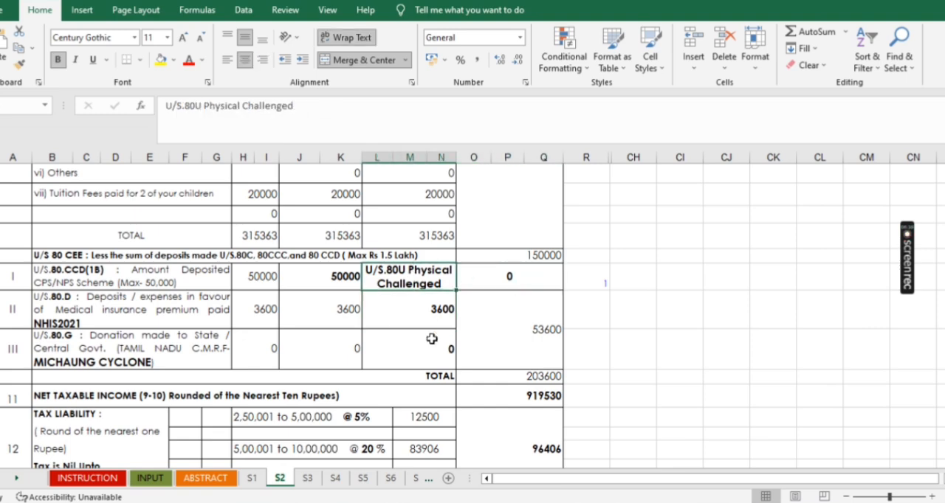
{"action": "left_click", "coordinate": [139, 481]}
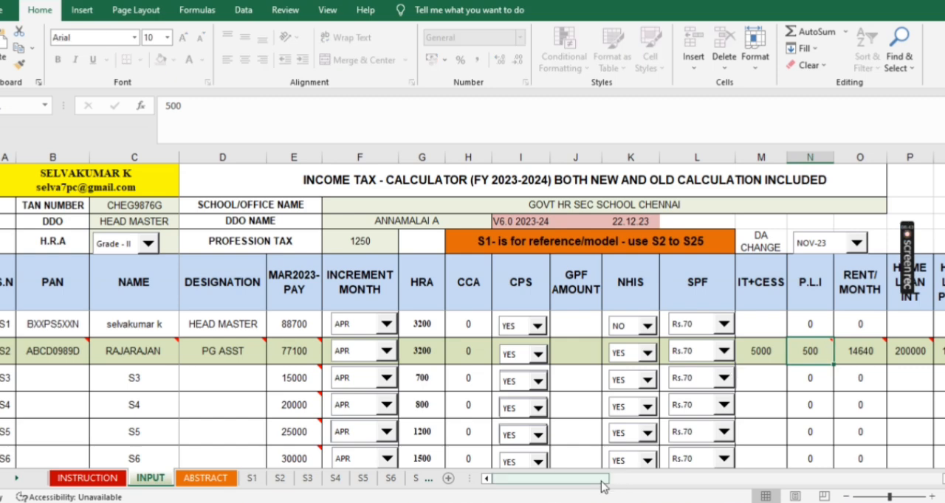
{"action": "left_click_drag", "start_coordinate": [614, 482], "coordinate": [634, 482]}
{"action": "left_click", "coordinate": [661, 351]}
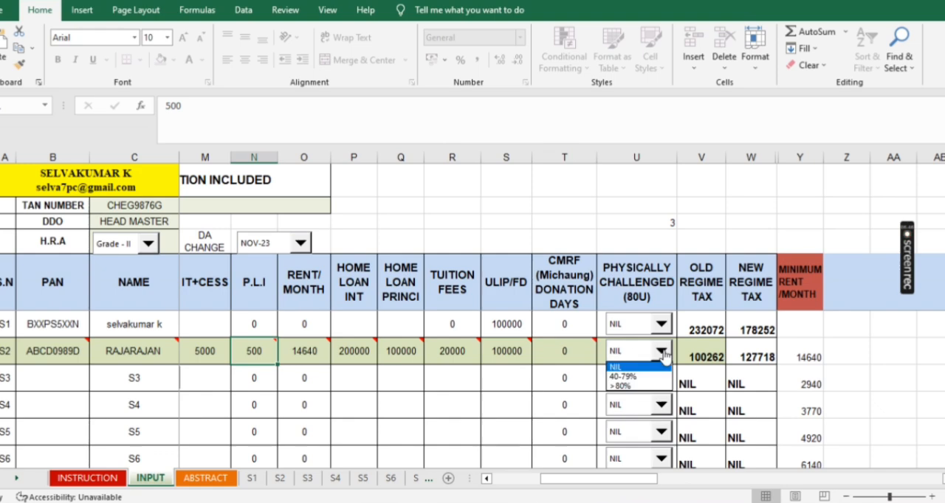
{"action": "left_click", "coordinate": [644, 386]}
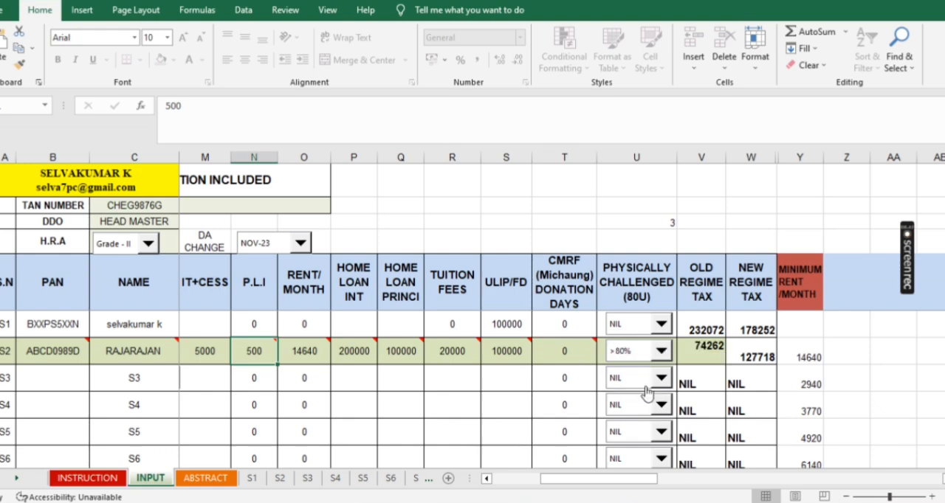
{"action": "left_click", "coordinate": [280, 478]}
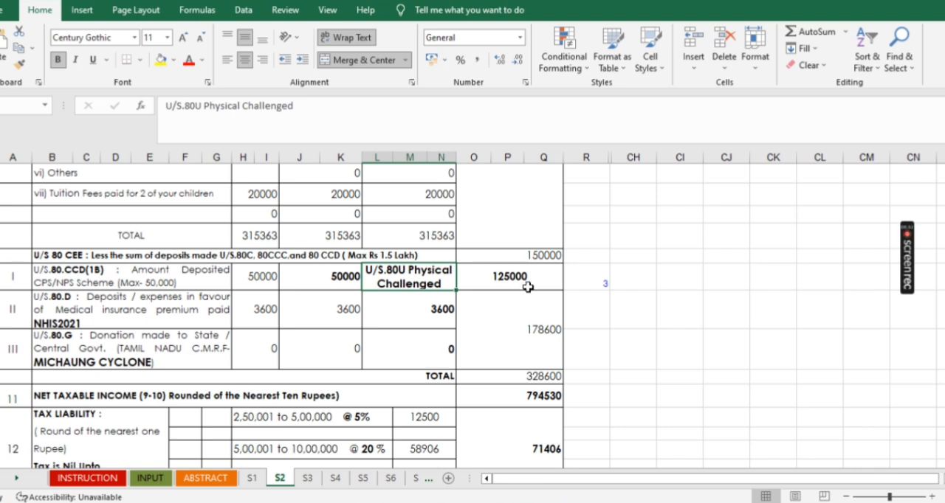
- Return employee S2's Physically Challenged (80U) option to NIL on the INPUT sheet and reopen the S2 statement
{"action": "left_click", "coordinate": [150, 479]}
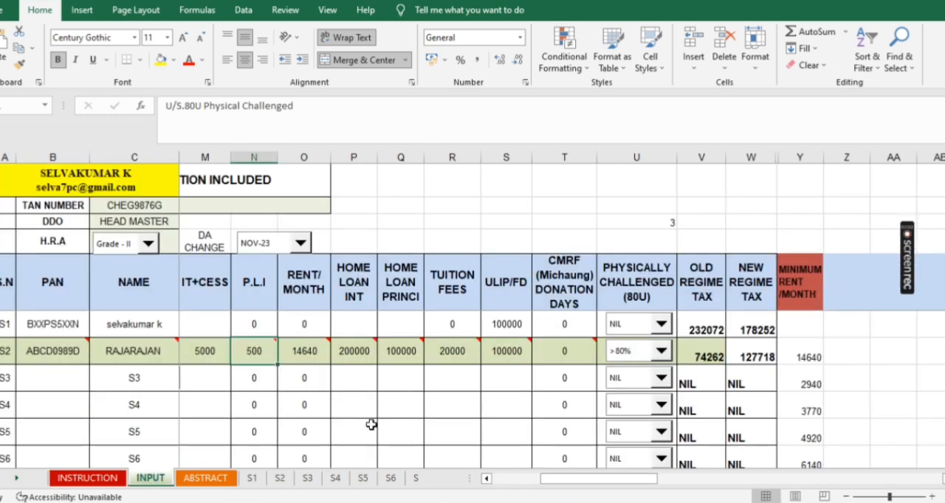
{"action": "left_click", "coordinate": [661, 352]}
{"action": "left_click", "coordinate": [634, 367]}
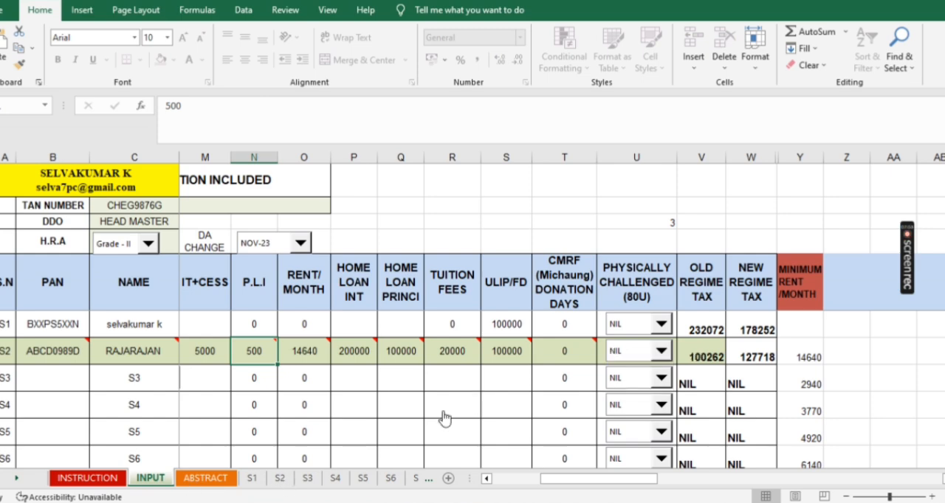
{"action": "left_click", "coordinate": [283, 479]}
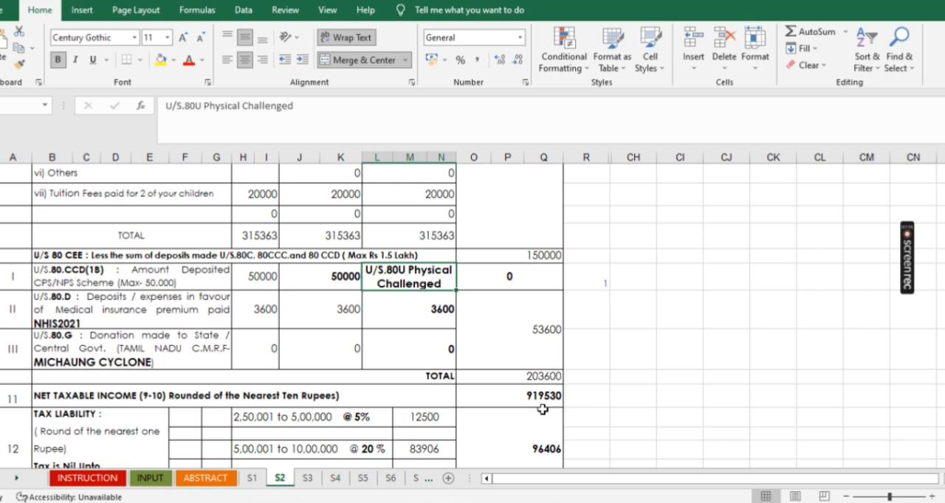
- Inspect the 5% and 20% slab amounts and the combined tax liability in the S2 old regime statement
{"action": "scroll", "coordinate": [546, 406], "scroll_direction": "down", "scroll_amount": 1}
{"action": "scroll", "coordinate": [547, 406], "scroll_direction": "down", "scroll_amount": 1}
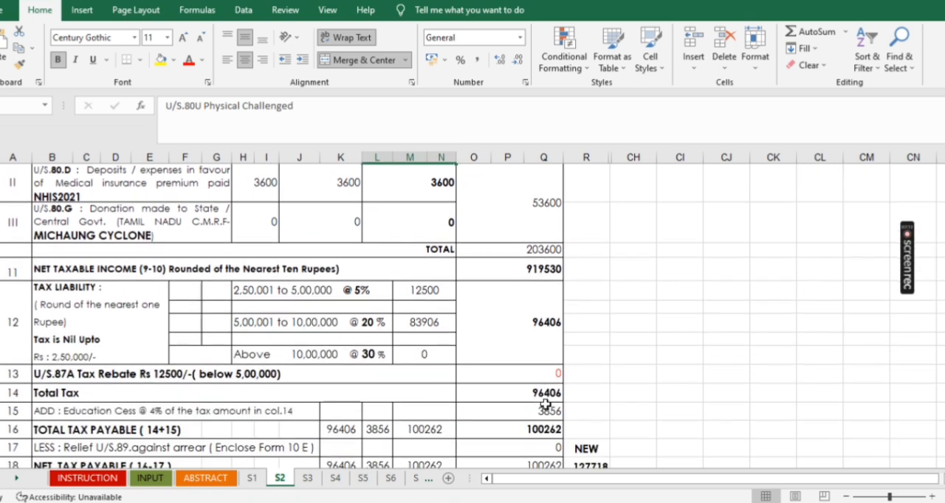
{"action": "left_click", "coordinate": [413, 290]}
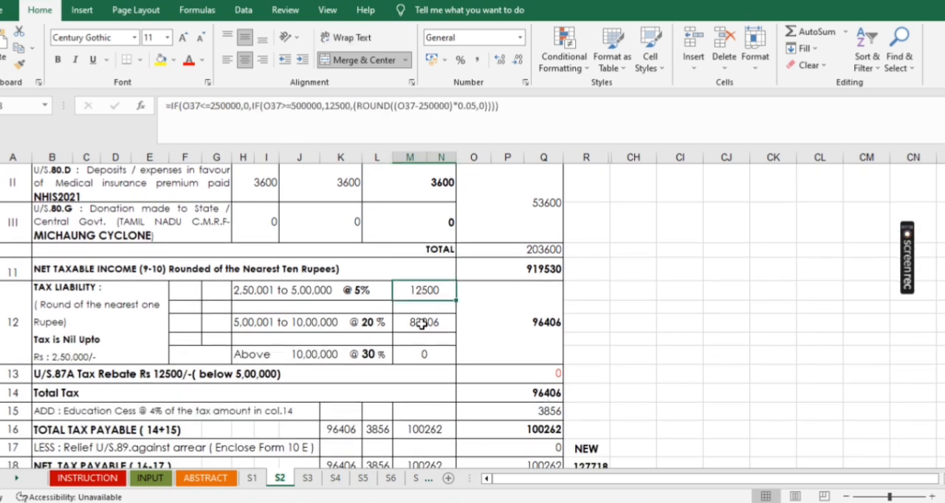
{"action": "left_click", "coordinate": [422, 323]}
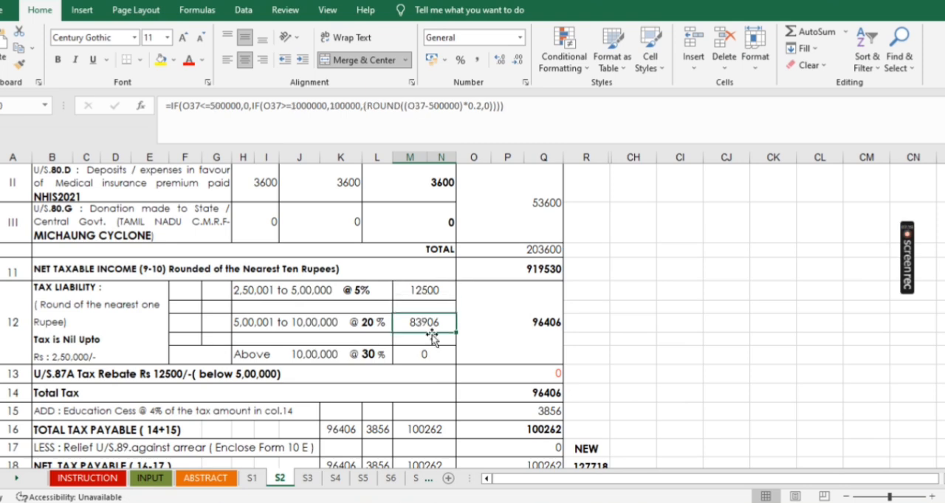
{"action": "left_click", "coordinate": [548, 320]}
- Check the education cess, total tax payable, net tax payable and advance tax paid in the S2 old regime statement
{"action": "scroll", "coordinate": [582, 376], "scroll_direction": "down", "scroll_amount": 1}
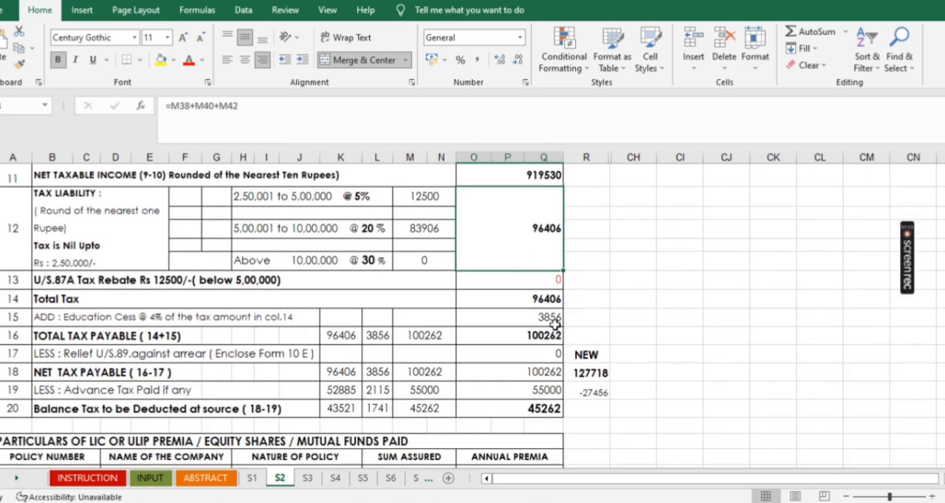
{"action": "left_click", "coordinate": [548, 319]}
{"action": "left_click", "coordinate": [510, 338]}
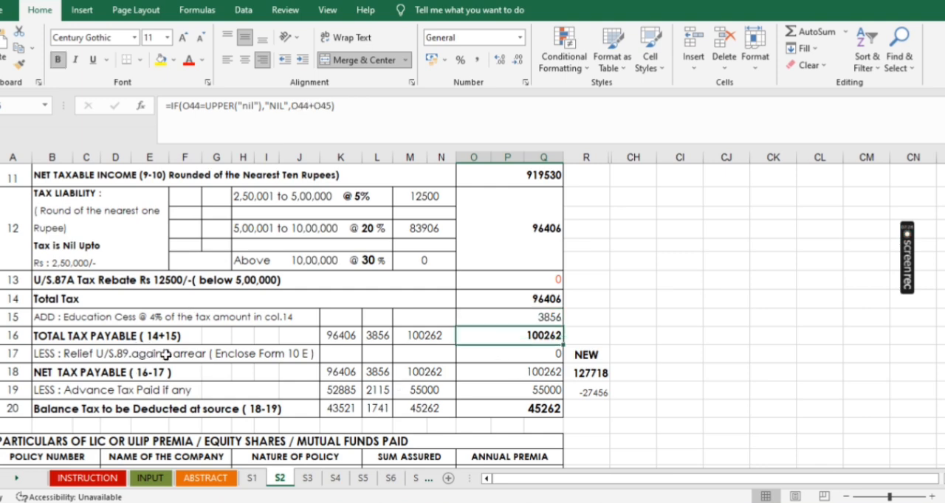
{"action": "left_click", "coordinate": [544, 370]}
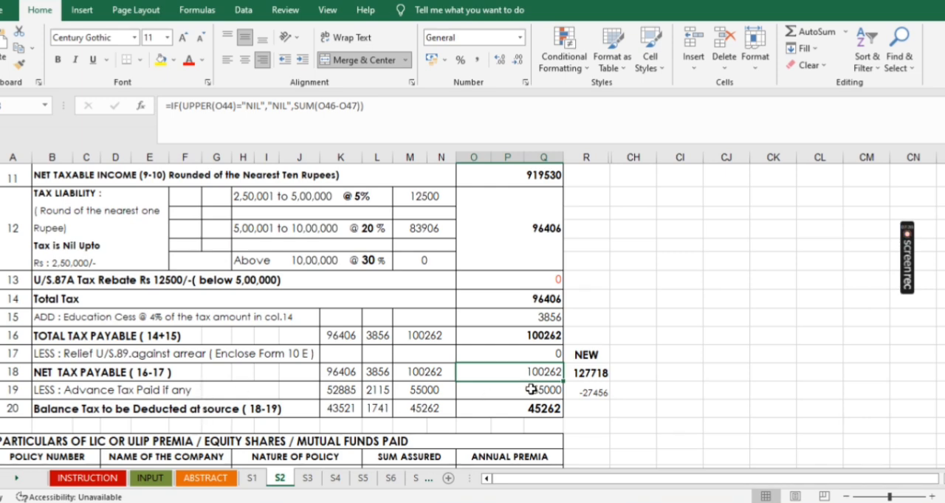
{"action": "left_click", "coordinate": [531, 390]}
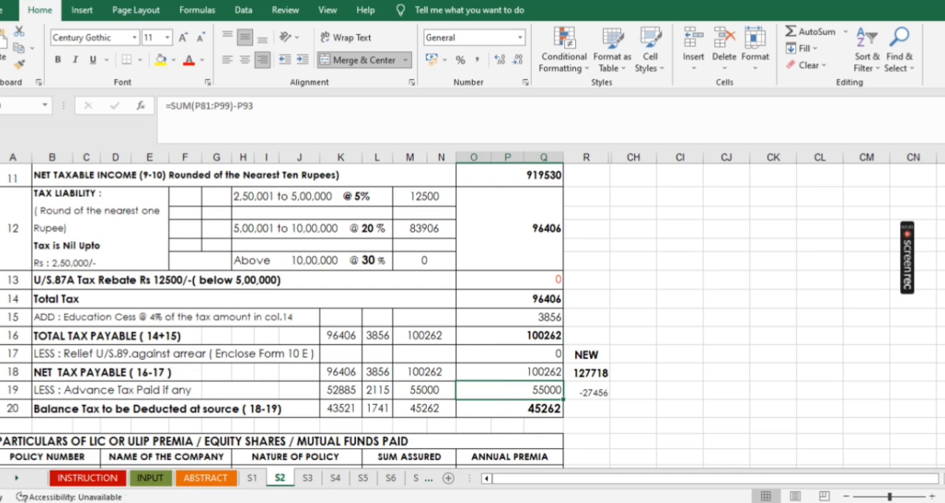
- Enter 55 as the February 2024 IT deduction in the S2 income particulars
{"action": "scroll", "coordinate": [392, 400], "scroll_direction": "down", "scroll_amount": 12}
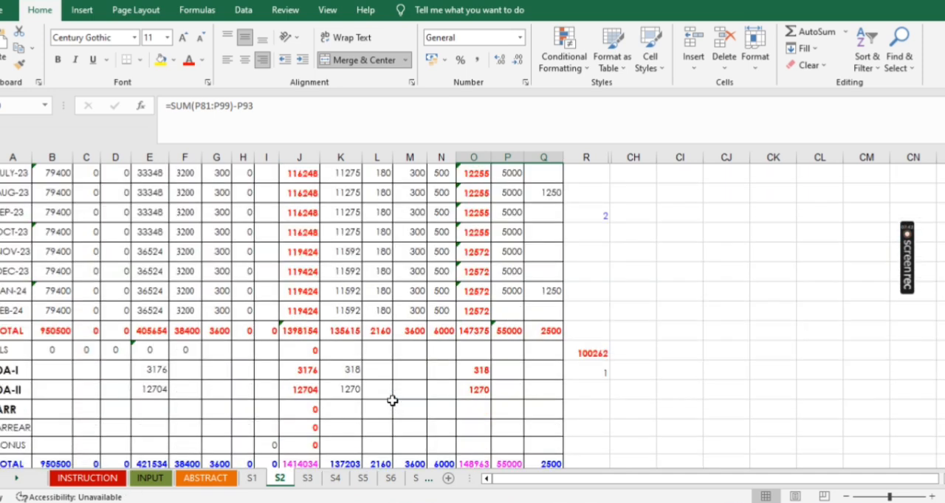
{"action": "left_click", "coordinate": [509, 313]}
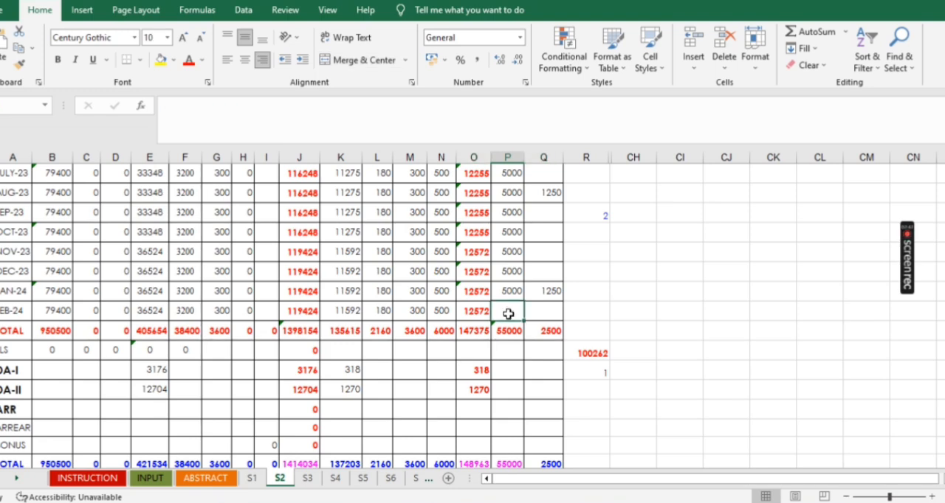
{"action": "type", "text": "55"}
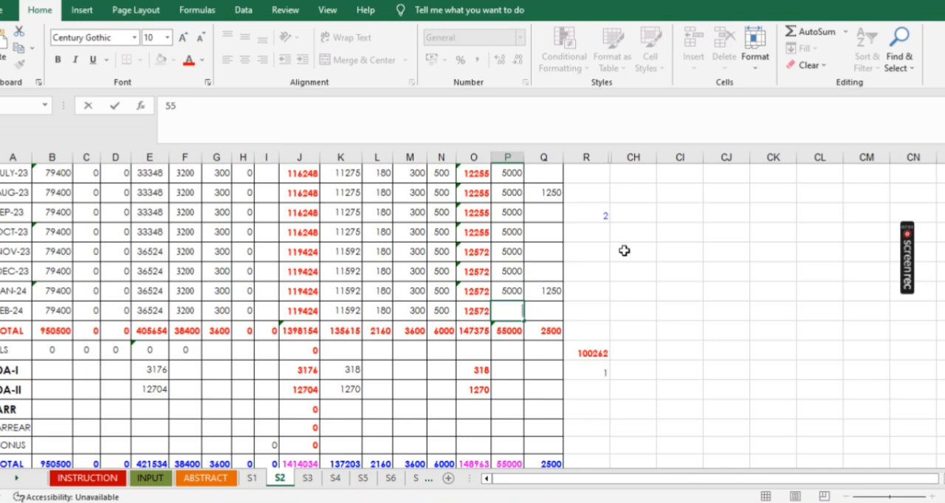
{"action": "left_click", "coordinate": [606, 309]}
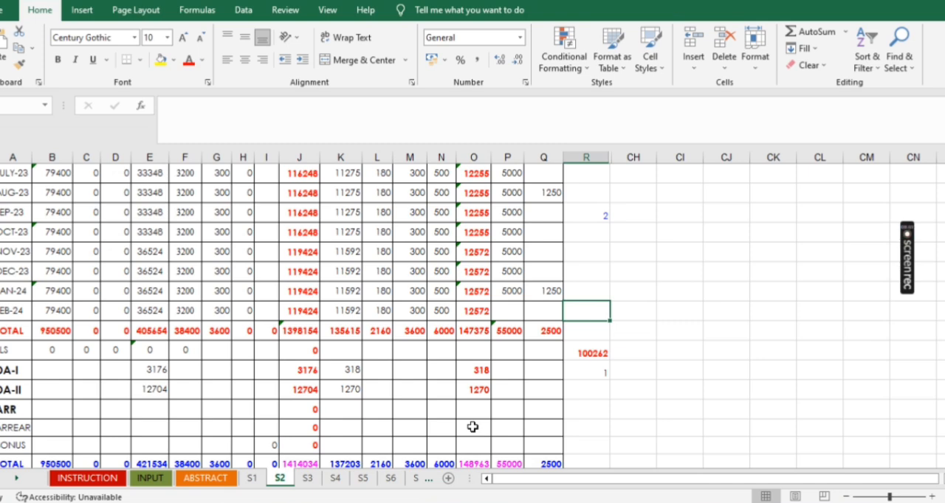
- Check the income particulars totals, then the advance tax and balance tax rows in the S2 old regime statement
{"action": "scroll", "coordinate": [510, 424], "scroll_direction": "up", "scroll_amount": 4}
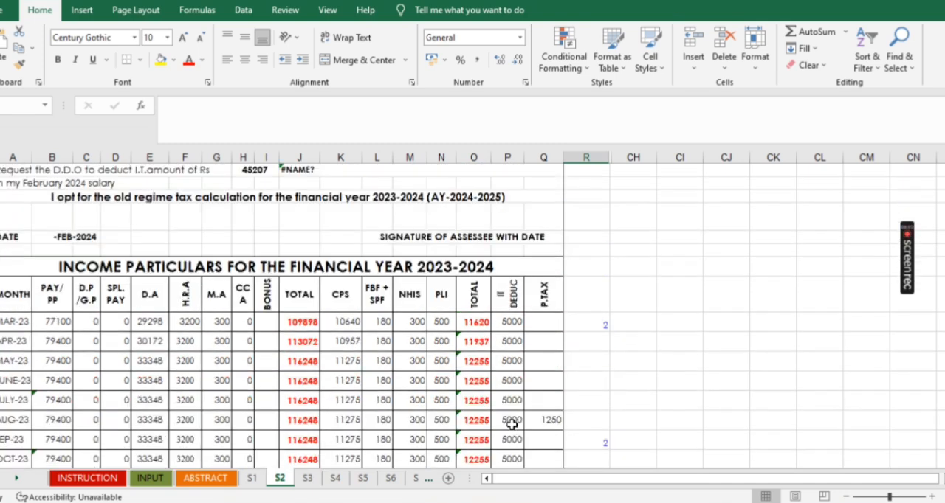
{"action": "scroll", "coordinate": [513, 423], "scroll_direction": "down", "scroll_amount": 5}
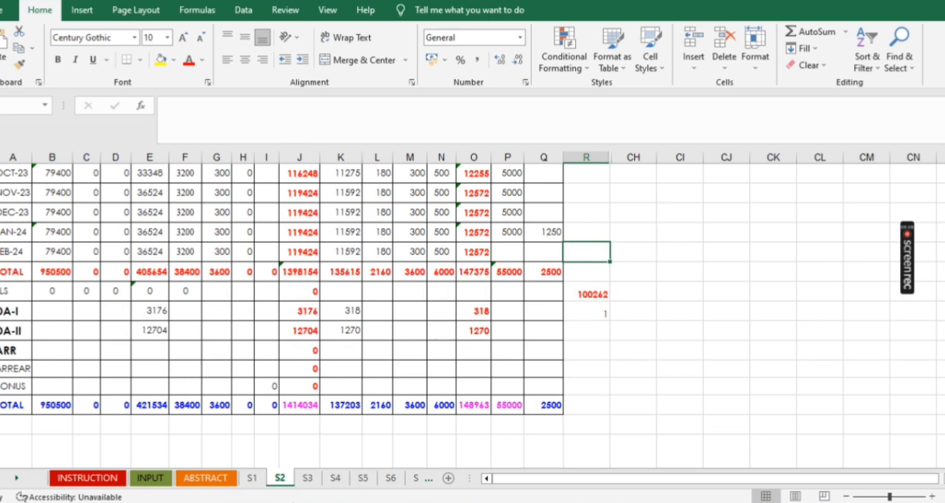
{"action": "scroll", "coordinate": [464, 451], "scroll_direction": "up", "scroll_amount": 5}
{"action": "scroll", "coordinate": [468, 449], "scroll_direction": "down", "scroll_amount": 10}
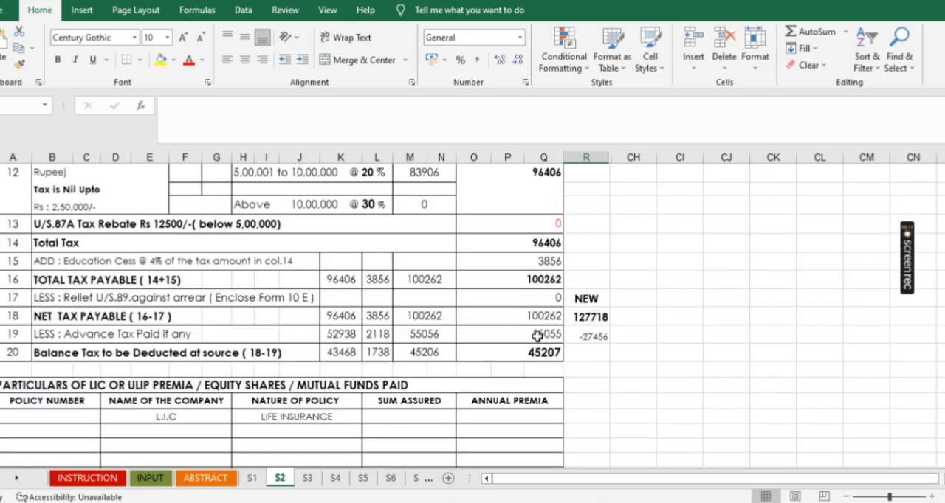
- Review the LIC and P.L.I premium particulars, the certificate and the monthly income particulars on the S2 sheet
{"action": "scroll", "coordinate": [595, 352], "scroll_direction": "down", "scroll_amount": 2}
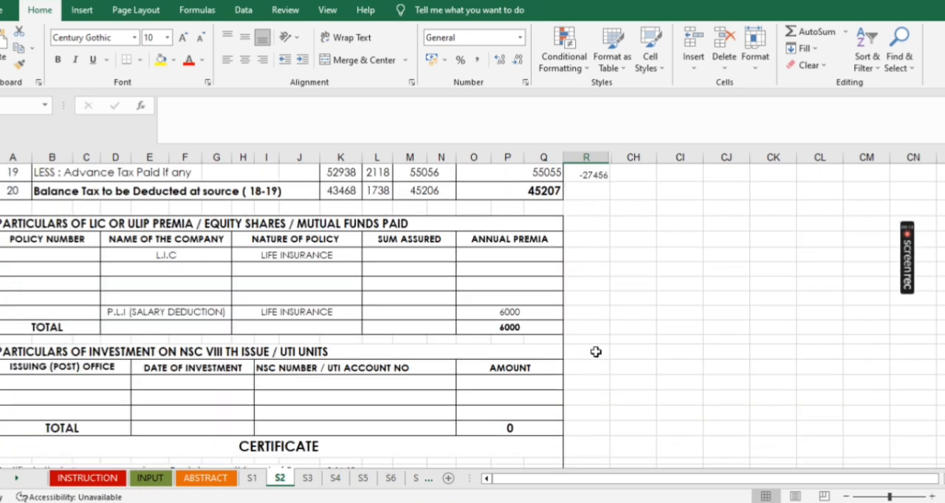
{"action": "left_click", "coordinate": [510, 252]}
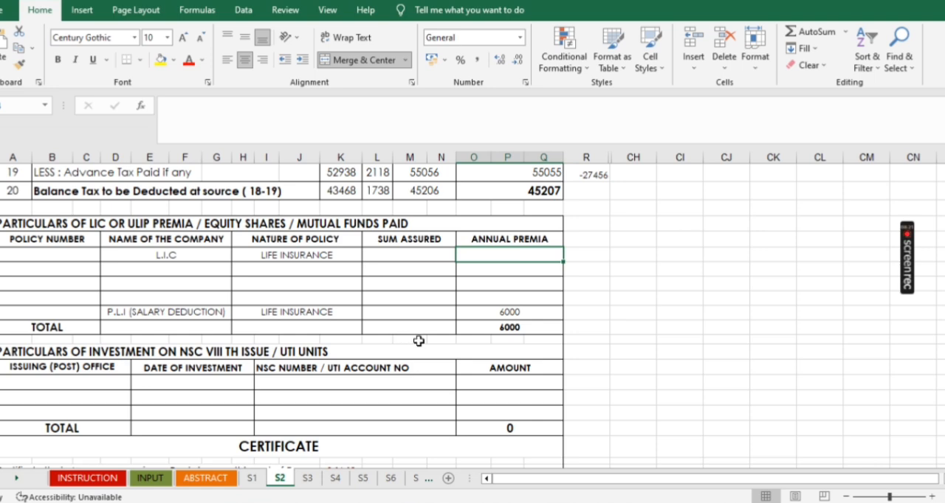
{"action": "scroll", "coordinate": [418, 340], "scroll_direction": "down", "scroll_amount": 6}
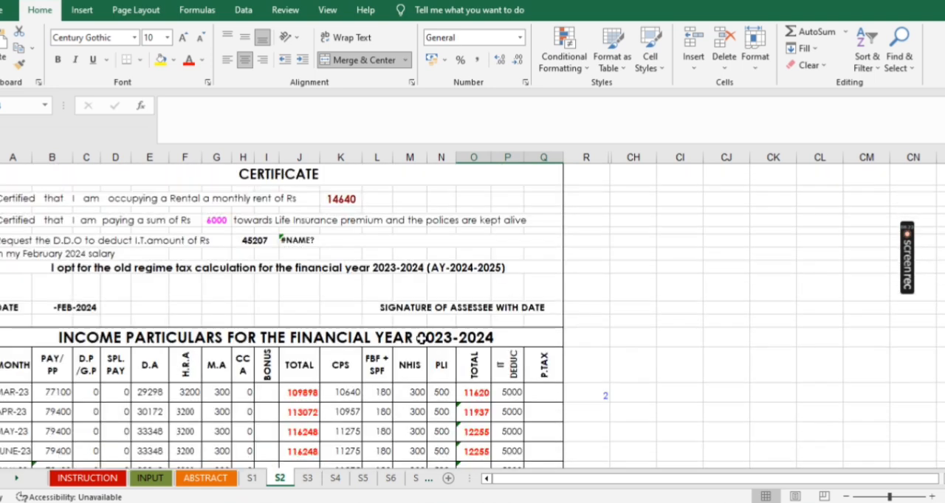
{"action": "scroll", "coordinate": [421, 338], "scroll_direction": "up", "scroll_amount": 4}
{"action": "scroll", "coordinate": [421, 338], "scroll_direction": "down", "scroll_amount": 3}
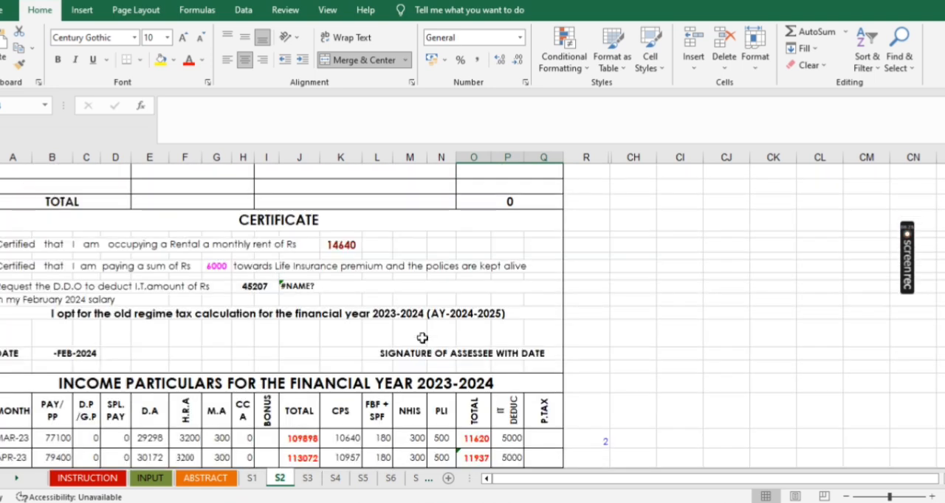
{"action": "scroll", "coordinate": [423, 337], "scroll_direction": "down", "scroll_amount": 7}
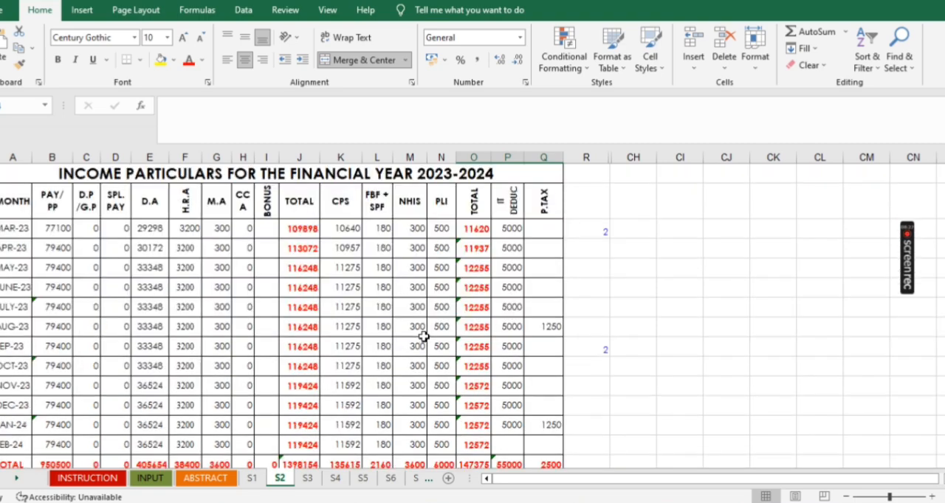
- Review the S2 old regime deductions and tax liability, and compare its net tax payable with the NEW regime figure beside it
{"action": "scroll", "coordinate": [423, 337], "scroll_direction": "up", "scroll_amount": 15}
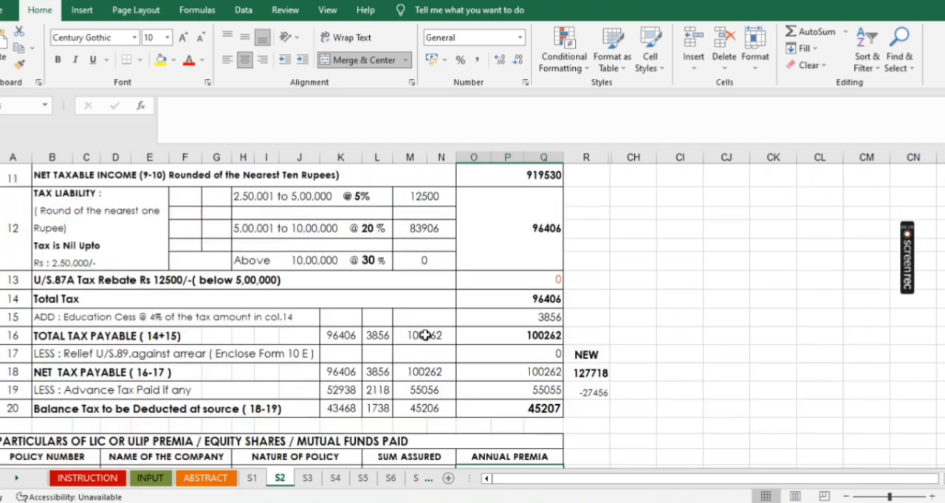
{"action": "scroll", "coordinate": [251, 400], "scroll_direction": "down", "scroll_amount": 10}
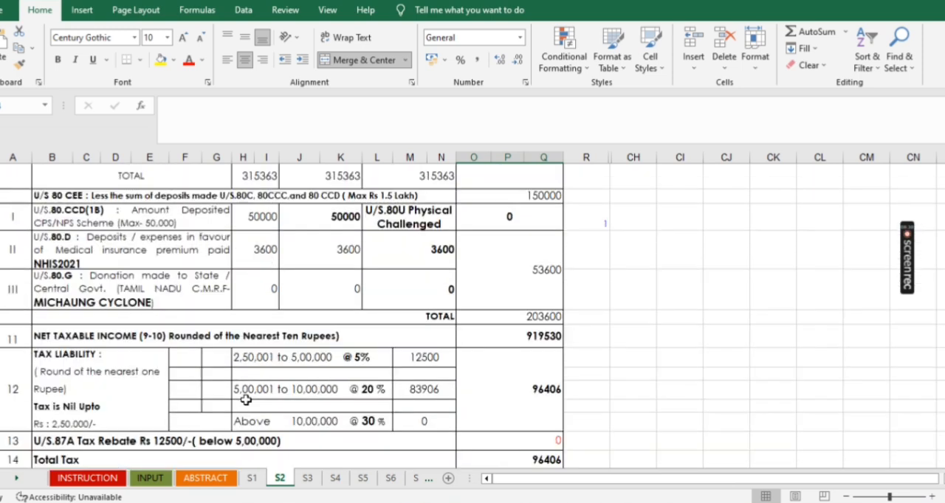
{"action": "scroll", "coordinate": [256, 398], "scroll_direction": "up", "scroll_amount": 5}
{"action": "scroll", "coordinate": [256, 397], "scroll_direction": "down", "scroll_amount": 5}
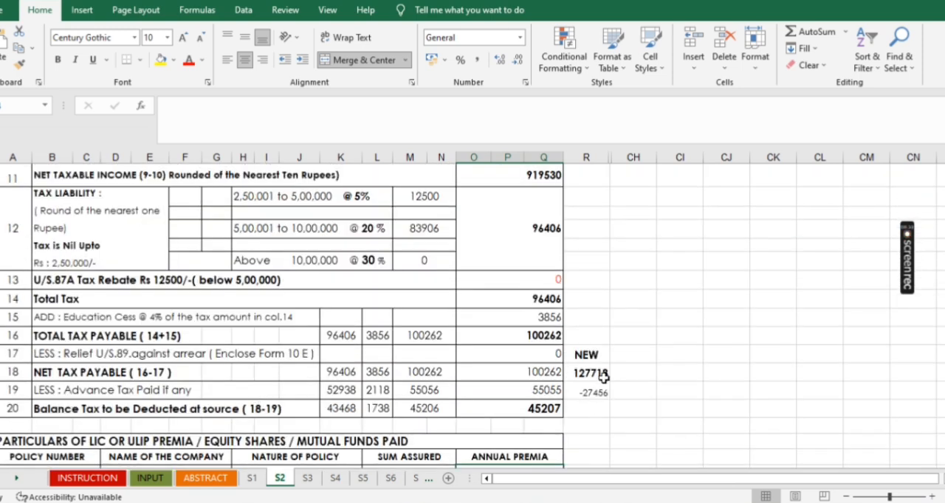
- Inspect the S2 new regime statement and compare its total tax payable with the OLD regime figure beside it
{"action": "scroll", "coordinate": [489, 409], "scroll_direction": "down", "scroll_amount": 5}
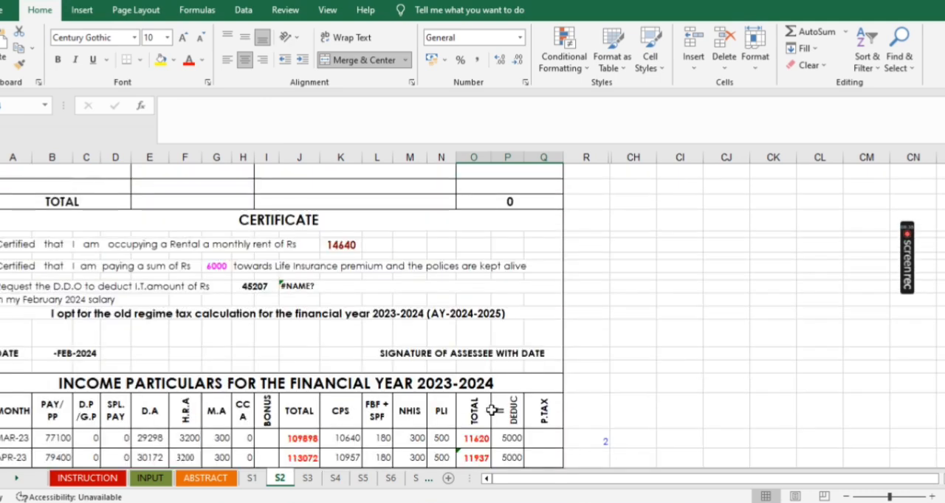
{"action": "scroll", "coordinate": [491, 410], "scroll_direction": "up", "scroll_amount": 8}
{"action": "scroll", "coordinate": [491, 410], "scroll_direction": "down", "scroll_amount": 12}
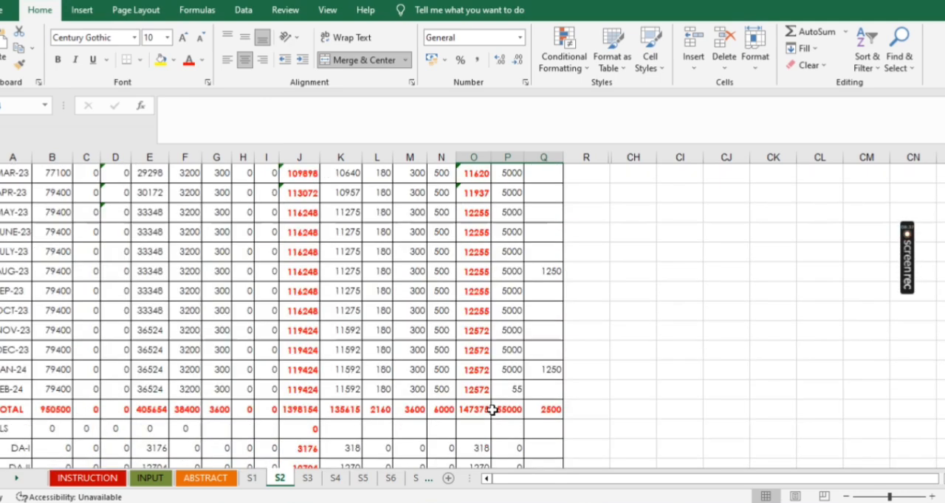
{"action": "scroll", "coordinate": [493, 409], "scroll_direction": "down", "scroll_amount": 3}
{"action": "scroll", "coordinate": [493, 410], "scroll_direction": "up", "scroll_amount": 12}
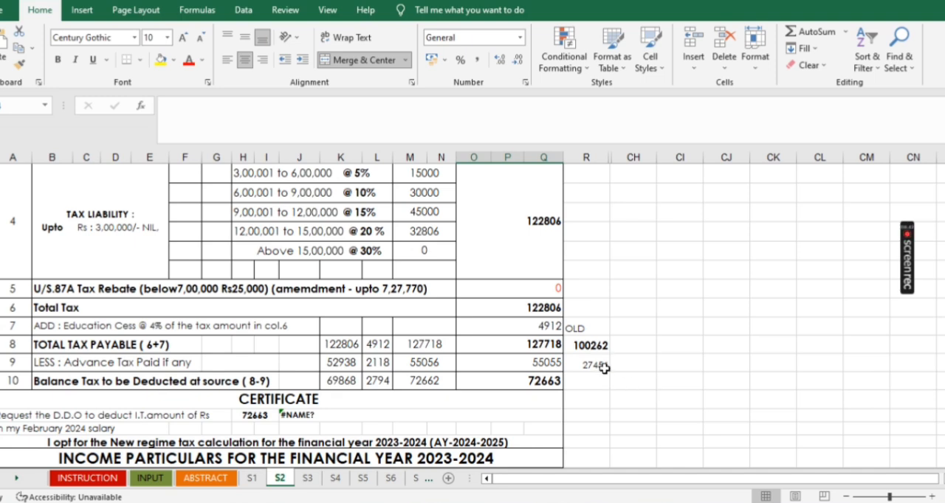
{"action": "left_click", "coordinate": [598, 346]}
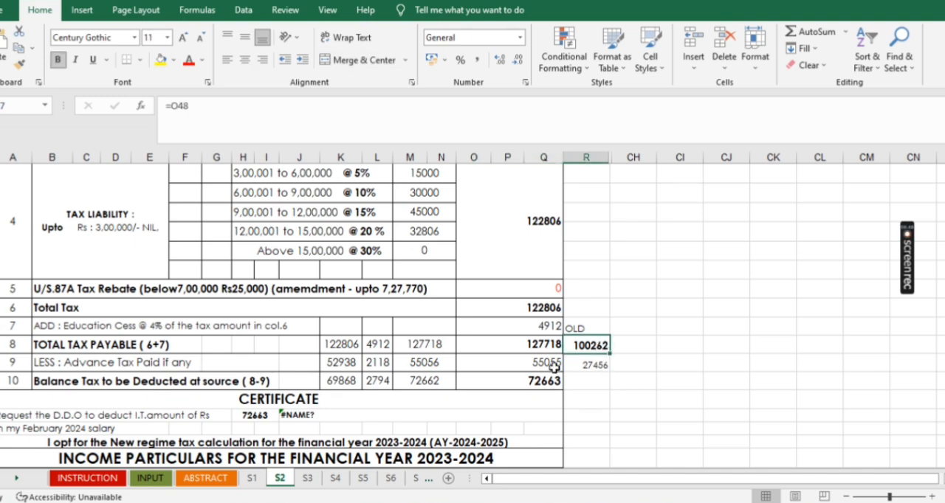
{"action": "left_click", "coordinate": [534, 343]}
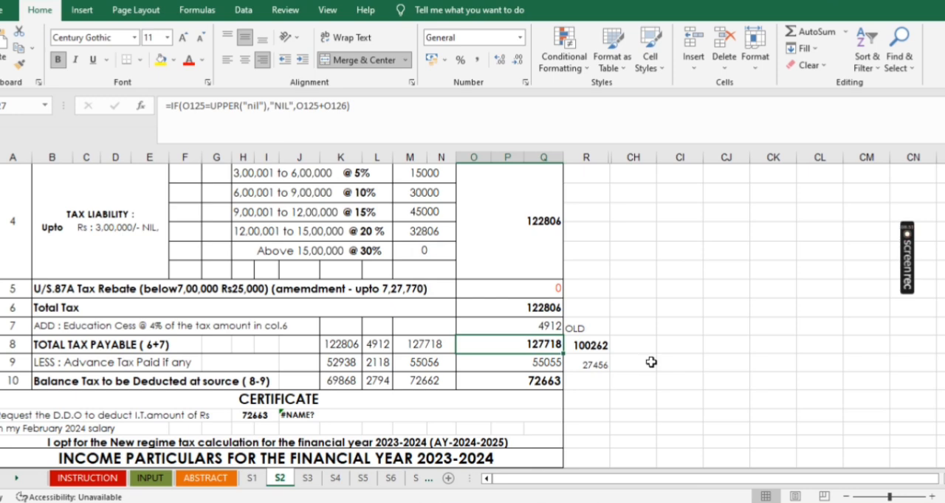
- Clear S2's ULIP/FD, home loan principal and home loan interest amounts on the INPUT sheet
{"action": "scroll", "coordinate": [652, 365], "scroll_direction": "up", "scroll_amount": 4}
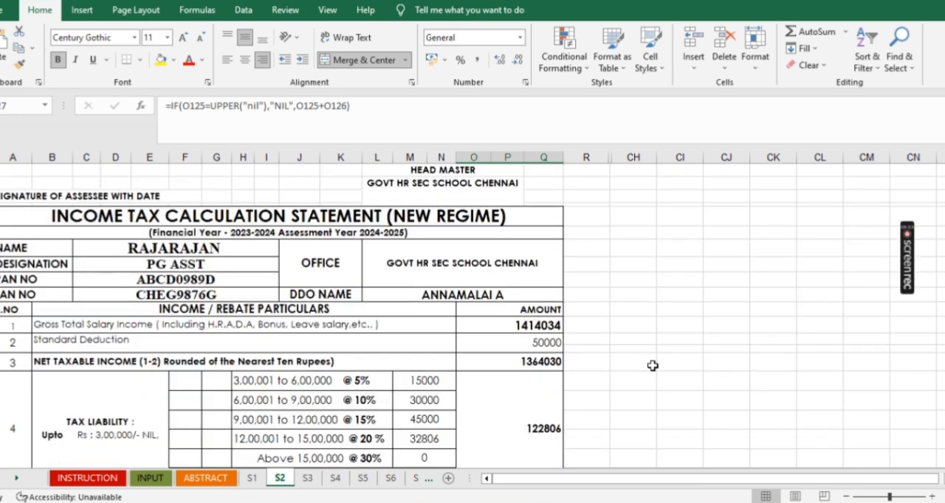
{"action": "scroll", "coordinate": [651, 365], "scroll_direction": "up", "scroll_amount": 5}
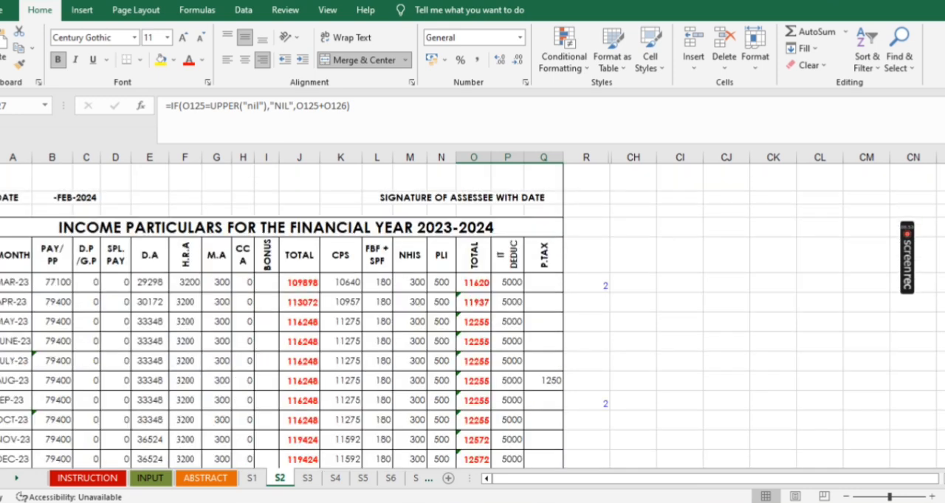
{"action": "left_click", "coordinate": [151, 478]}
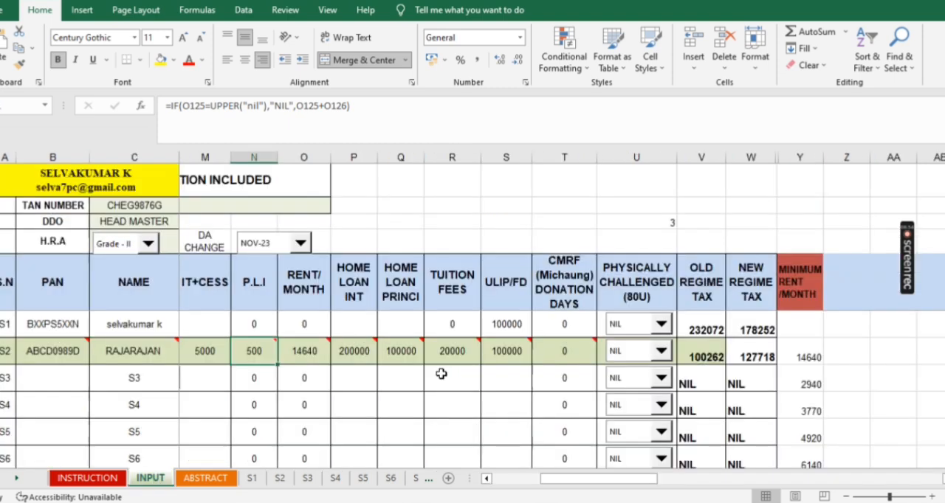
{"action": "left_click", "coordinate": [523, 356]}
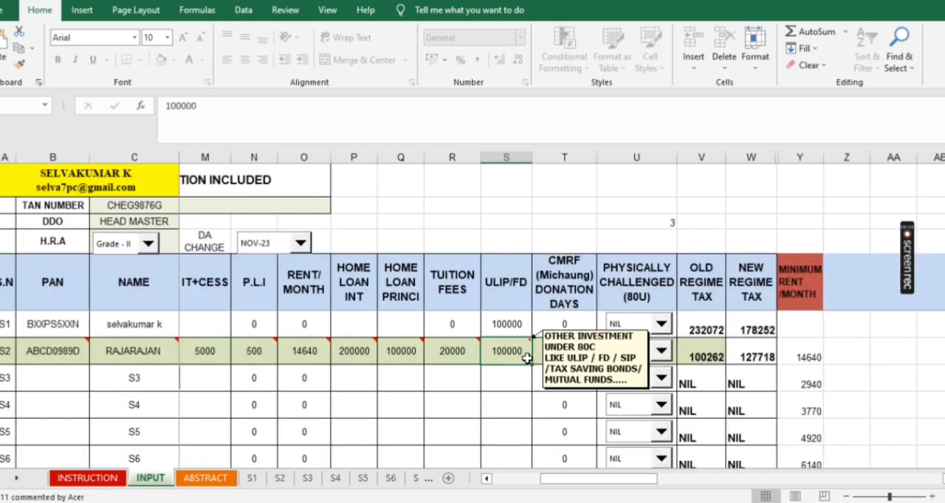
{"action": "left_click", "coordinate": [400, 354]}
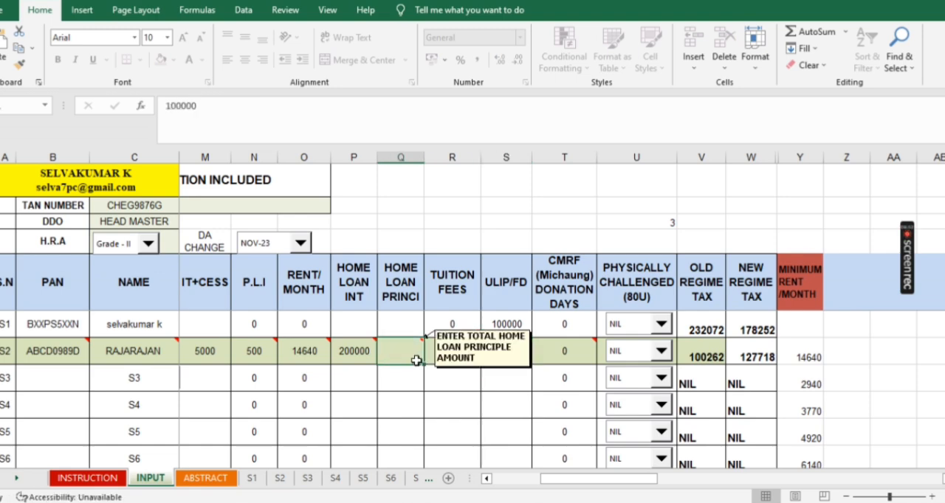
{"action": "key", "text": "Delete"}
{"action": "left_click", "coordinate": [347, 356]}
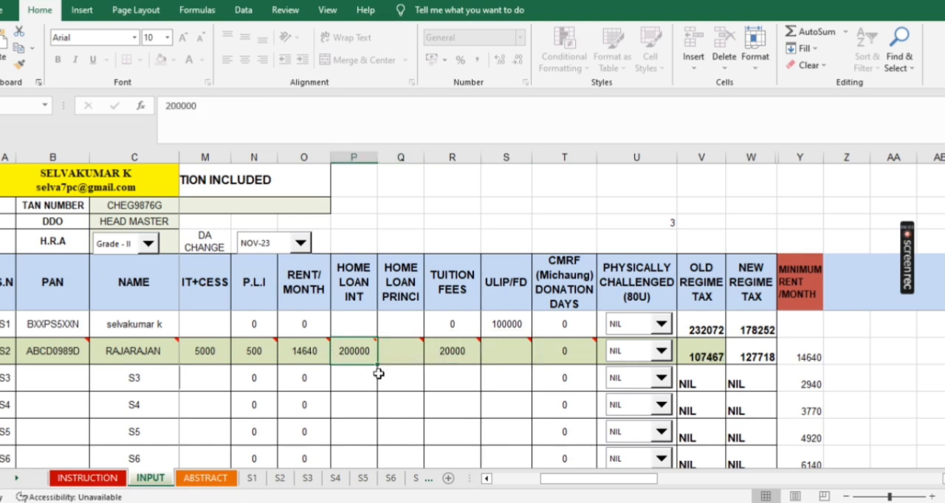
{"action": "key", "text": "Delete"}
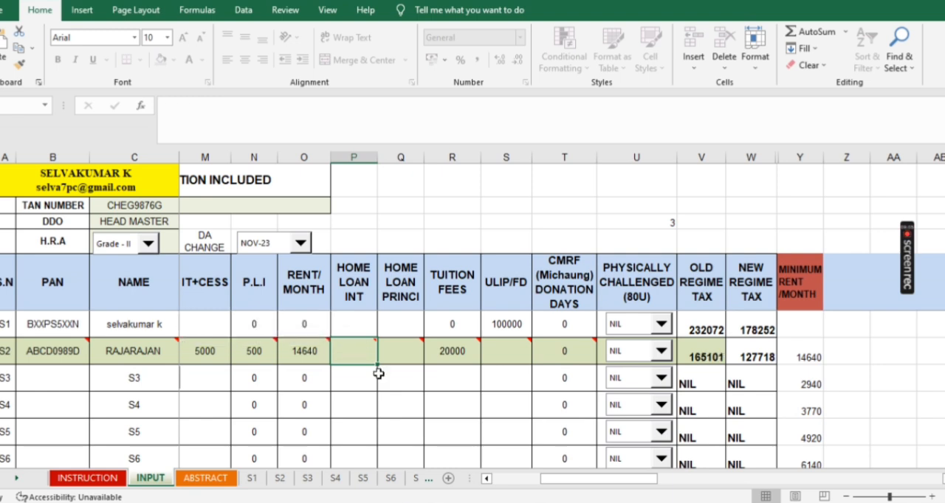
- Set S2's tuition fees to 100000 on the INPUT sheet
{"action": "left_click", "coordinate": [458, 353]}
{"action": "key", "text": "Delete"}
{"action": "type", "text": "100000"}
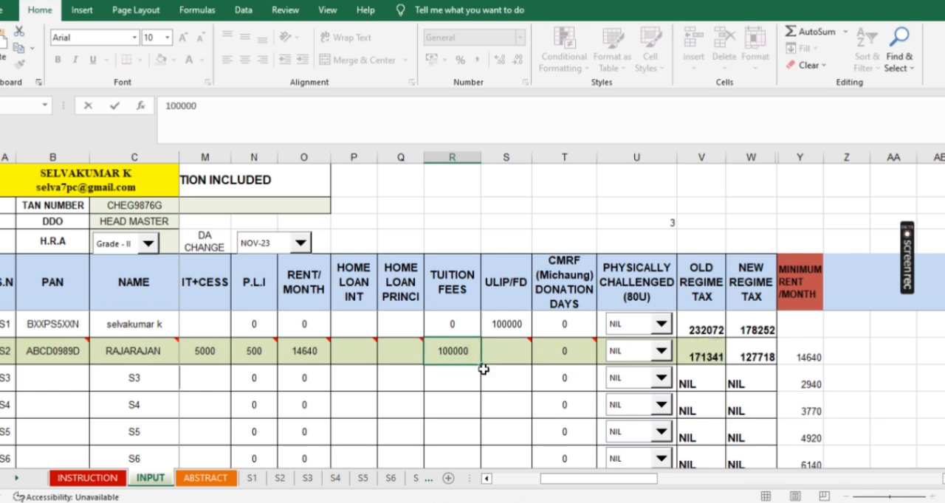
{"action": "left_click", "coordinate": [507, 384]}
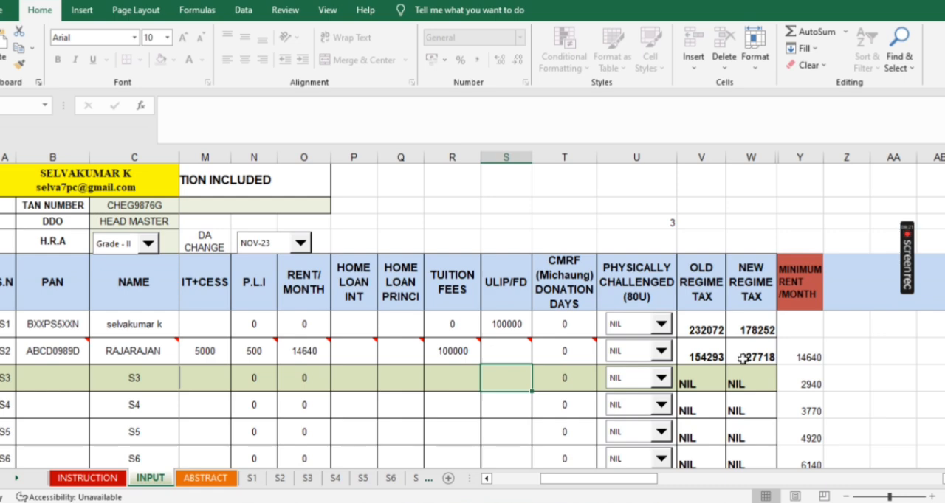
- Check the recalculated S2 old regime statement, including the Chapter VI-A deductions, net tax payable and balance tax to be deducted
{"action": "left_click", "coordinate": [280, 478]}
{"action": "scroll", "coordinate": [441, 369], "scroll_direction": "down", "scroll_amount": 10}
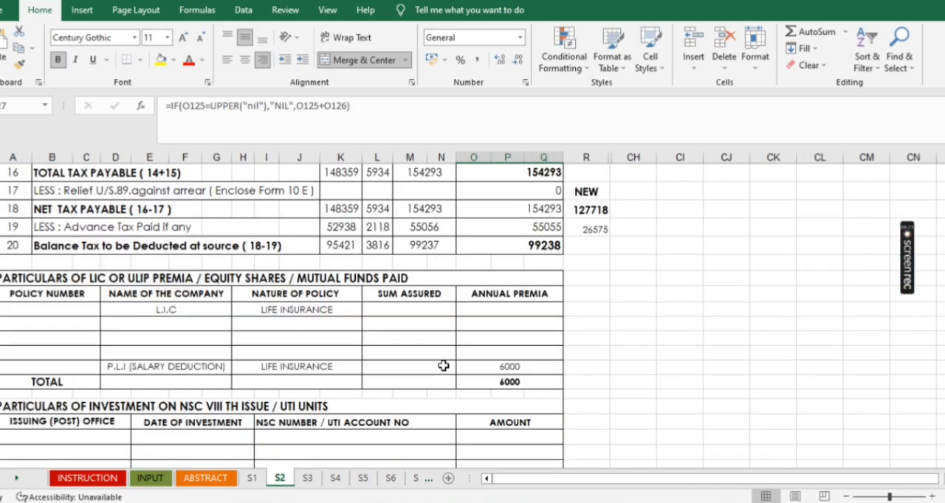
{"action": "scroll", "coordinate": [443, 366], "scroll_direction": "up", "scroll_amount": 15}
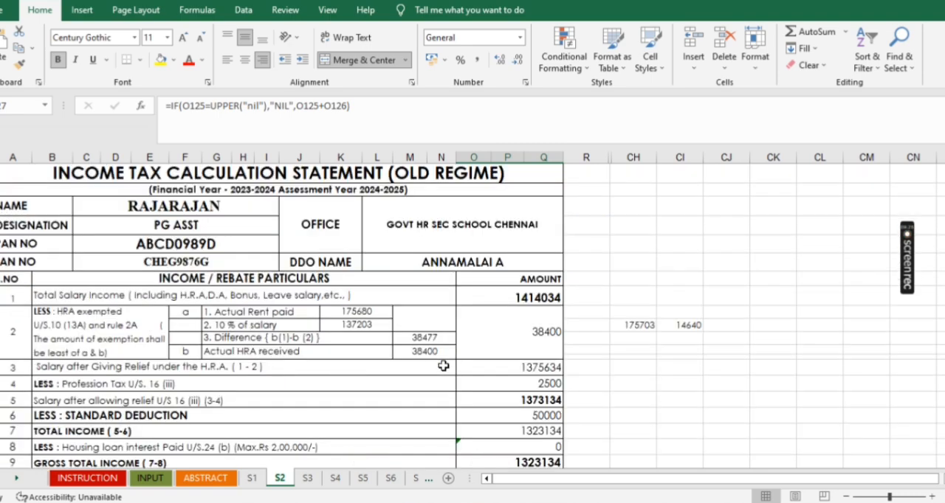
{"action": "scroll", "coordinate": [521, 366], "scroll_direction": "down", "scroll_amount": 9}
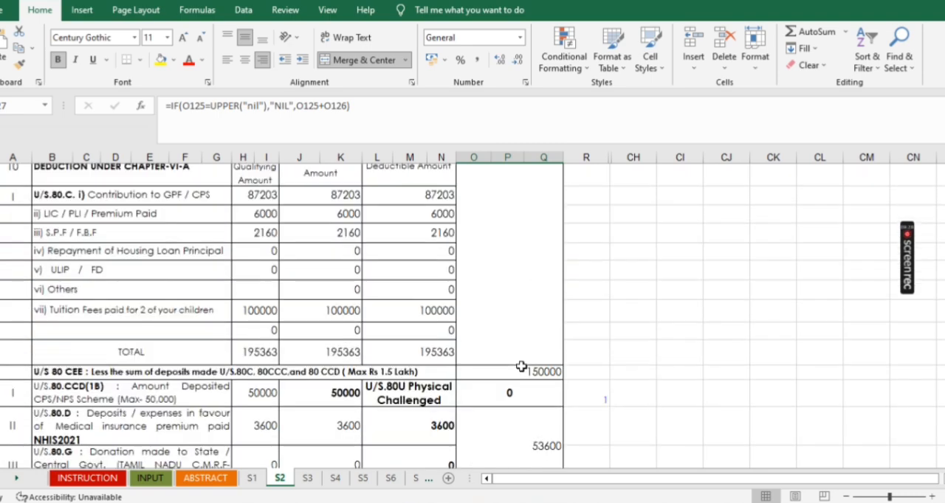
{"action": "scroll", "coordinate": [521, 367], "scroll_direction": "down", "scroll_amount": 3}
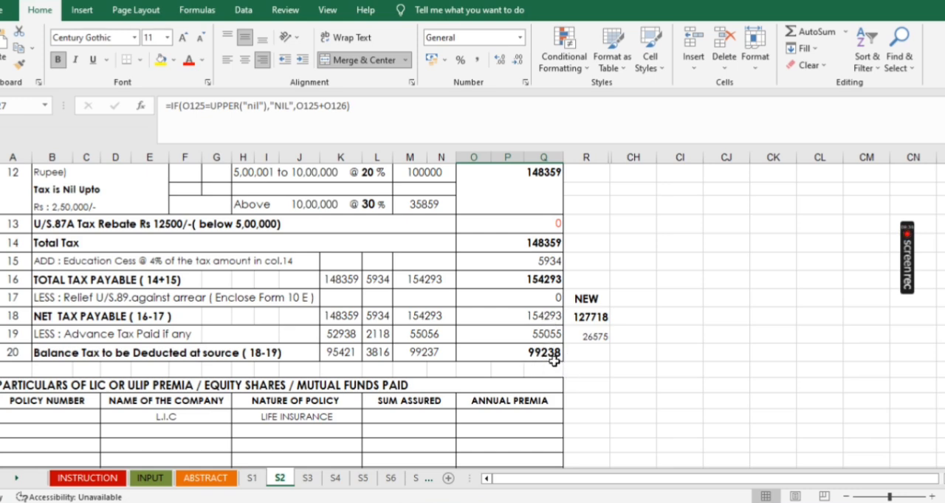
{"action": "scroll", "coordinate": [598, 426], "scroll_direction": "down", "scroll_amount": 8}
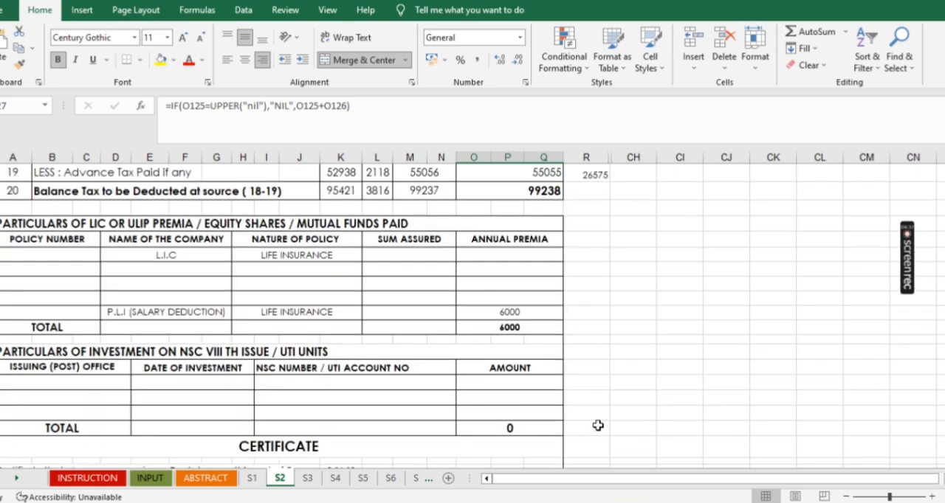
- Compare the total tax payable in the S2 new regime statement with the OLD figure beside it, and return to the old regime statement
{"action": "scroll", "coordinate": [598, 426], "scroll_direction": "down", "scroll_amount": 20}
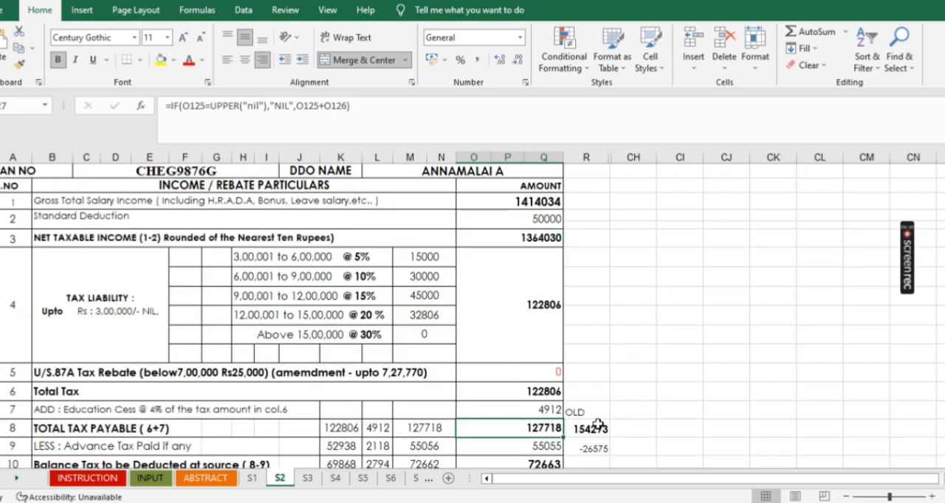
{"action": "scroll", "coordinate": [597, 425], "scroll_direction": "down", "scroll_amount": 6}
{"action": "scroll", "coordinate": [598, 424], "scroll_direction": "up", "scroll_amount": 10}
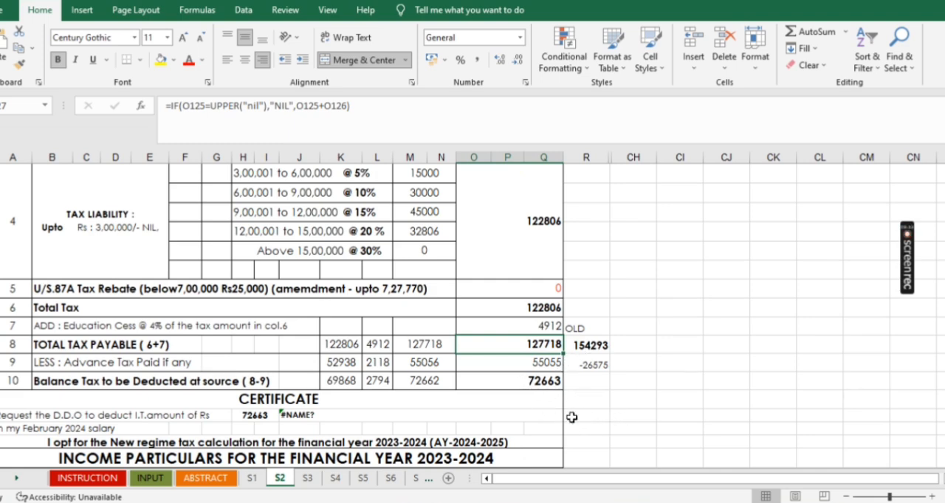
{"action": "scroll", "coordinate": [572, 417], "scroll_direction": "down", "scroll_amount": 5}
{"action": "scroll", "coordinate": [572, 417], "scroll_direction": "down", "scroll_amount": 10}
{"action": "scroll", "coordinate": [572, 417], "scroll_direction": "up", "scroll_amount": 5}
{"action": "scroll", "coordinate": [572, 416], "scroll_direction": "up", "scroll_amount": 8}
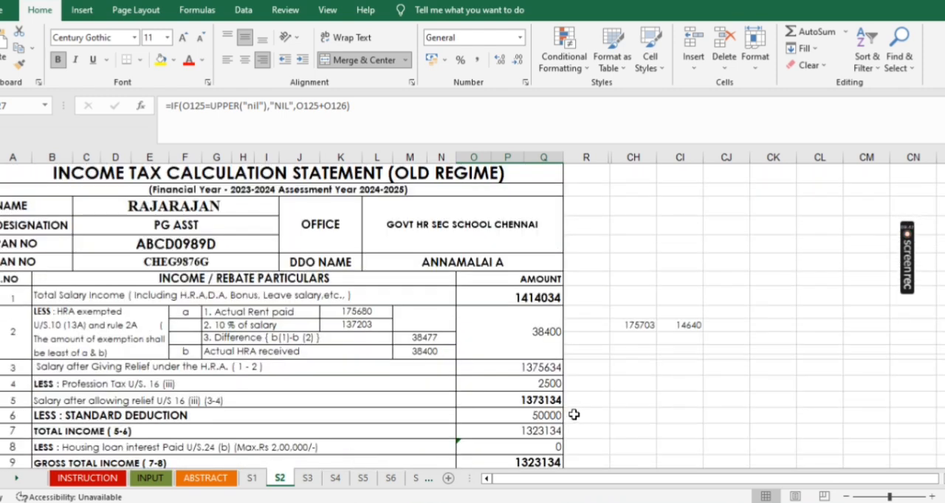